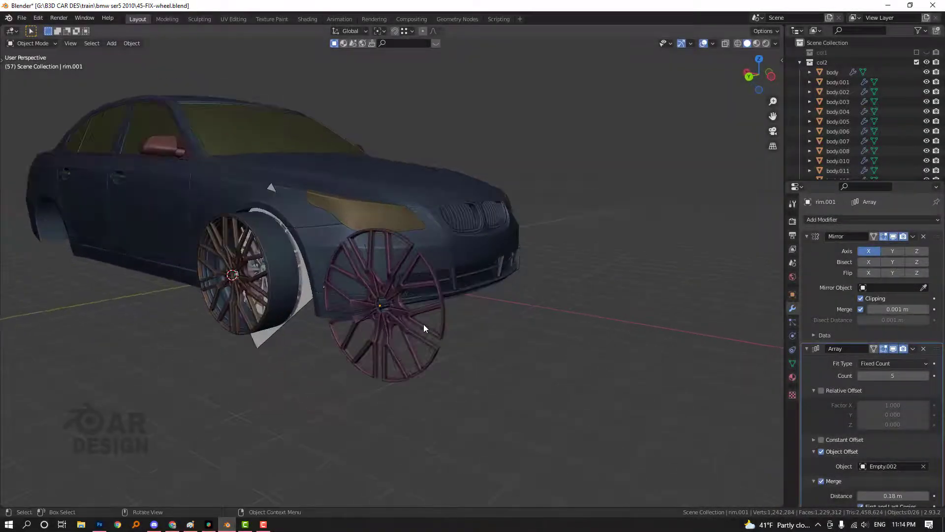
- Examine the mounted front wheel and the separate purple rim from several angles
middle_drag(382, 323, 458, 323)
scroll(276, 322, up, 2)
scroll(500, 292, up, 1)
shift+middle_drag(276, 321, 409, 322)
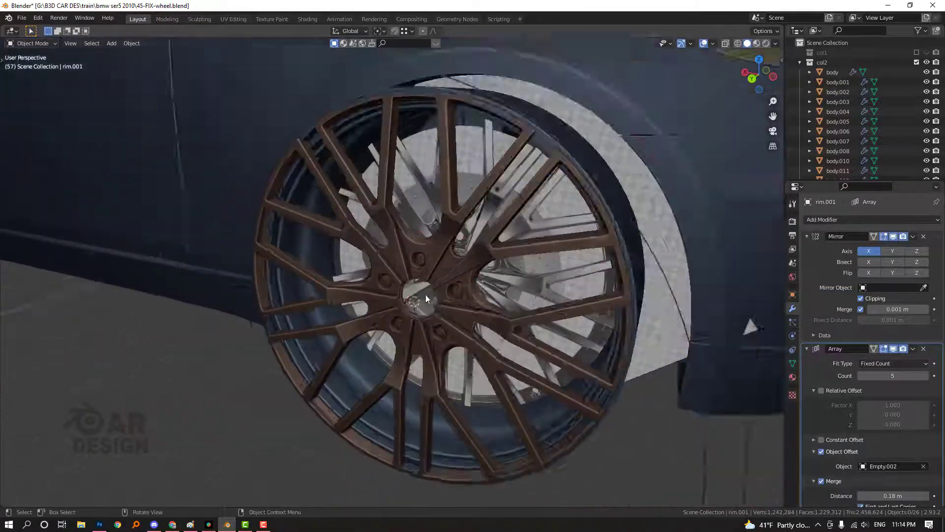
middle_drag(426, 294, 347, 372)
scroll(385, 364, down, 1)
shift+middle_drag(494, 369, 426, 372)
scroll(514, 373, down, 1)
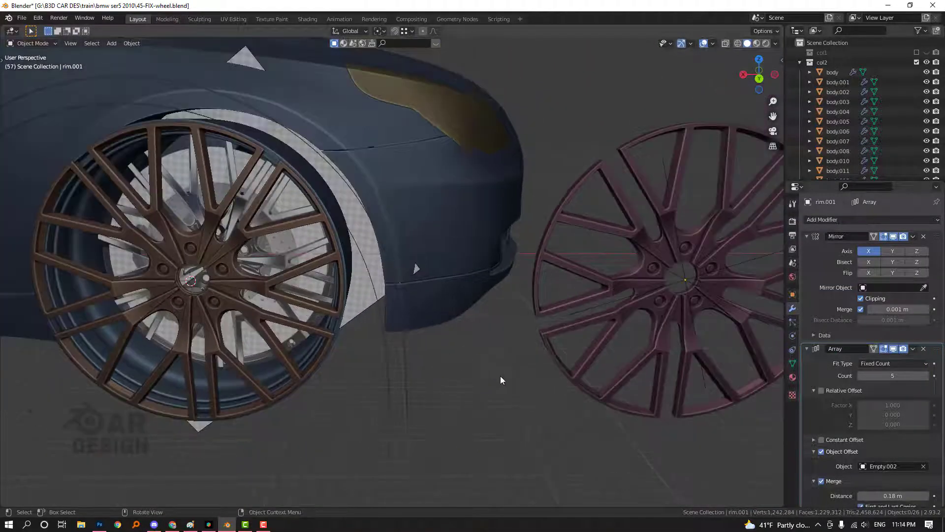
middle_drag(500, 376, 392, 316)
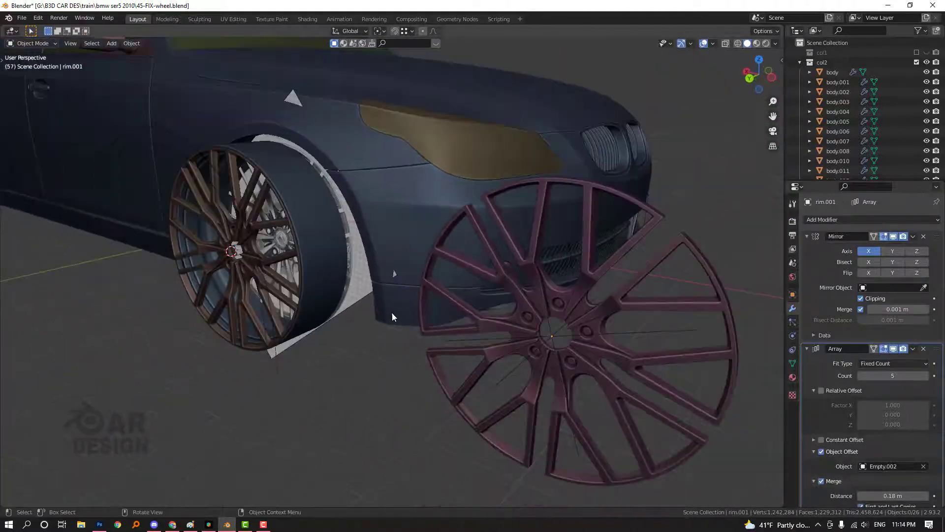
- Move the wheel reference image about 73.5 m along the negative X axis, away from the car and rims
click(357, 283)
scroll(420, 324, down, 5)
key(g)
key(x)
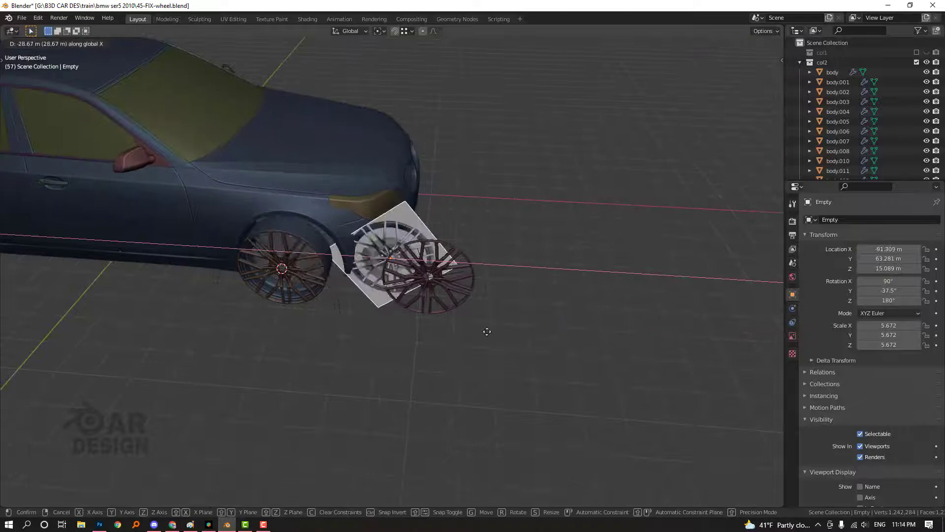
click(644, 355)
middle_drag(644, 356, 584, 329)
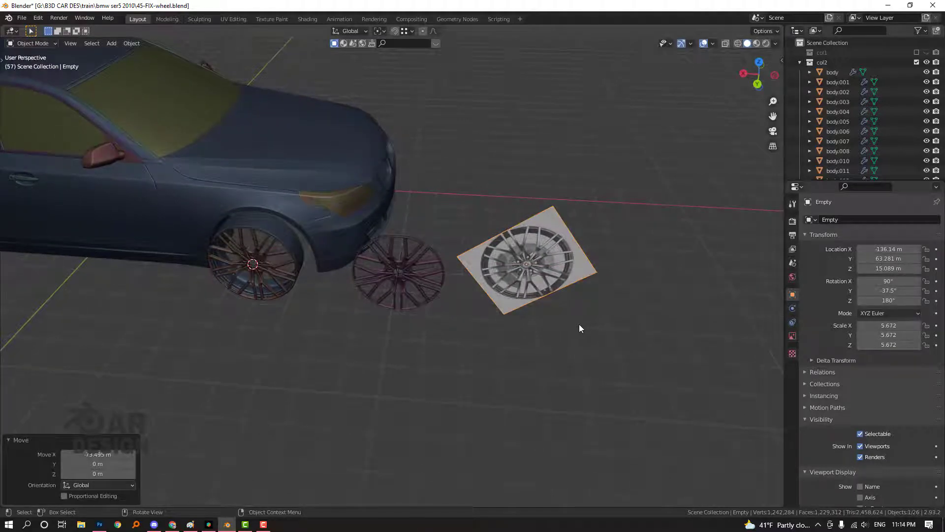
- Frame the wheel reference image and set its opacity to 0.348
key(KP_Decimal)
middle_drag(506, 294, 467, 276)
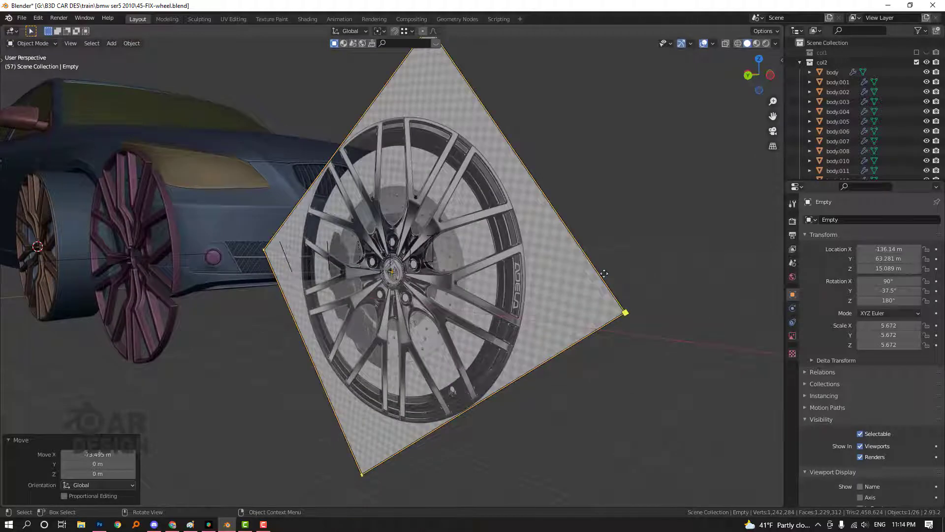
click(653, 272)
middle_drag(650, 274, 650, 310)
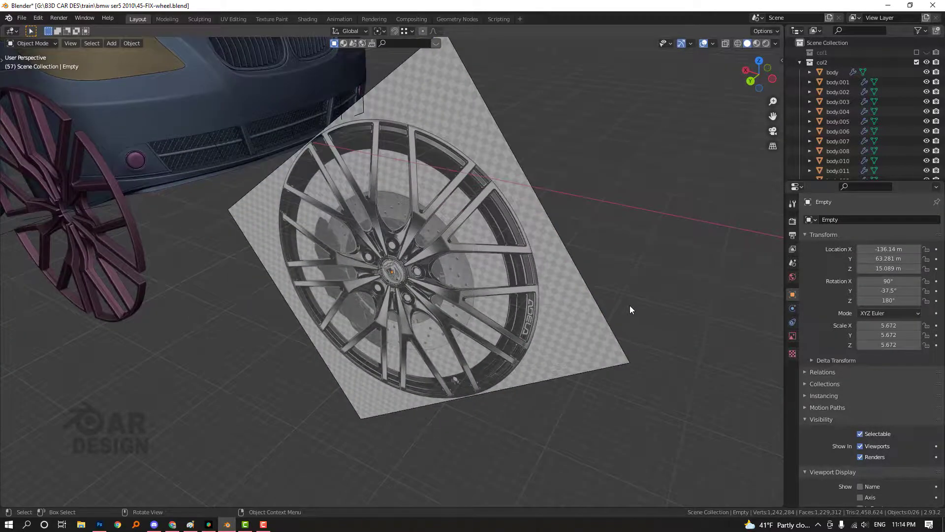
mouse_move(614, 273)
middle_down()
mouse_move(647, 266)
mouse_move(625, 268)
middle_up()
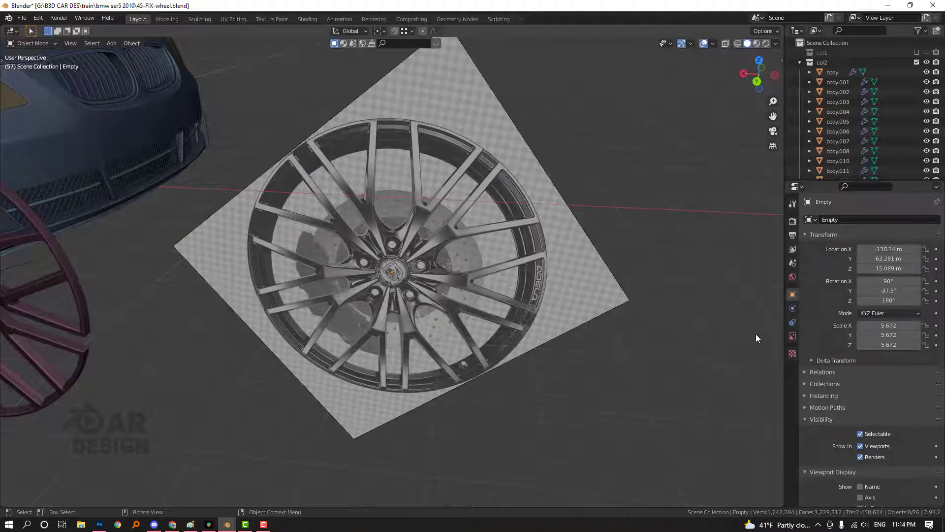
click(792, 335)
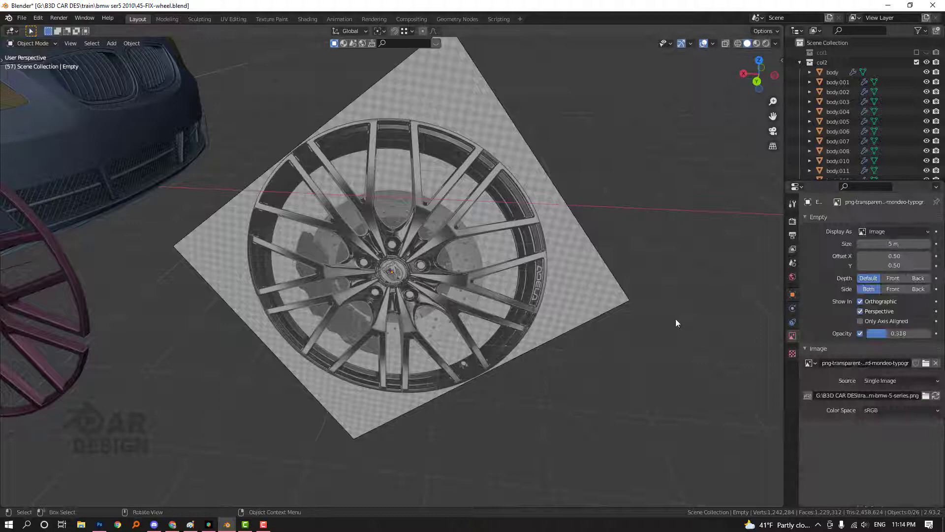
click(445, 339)
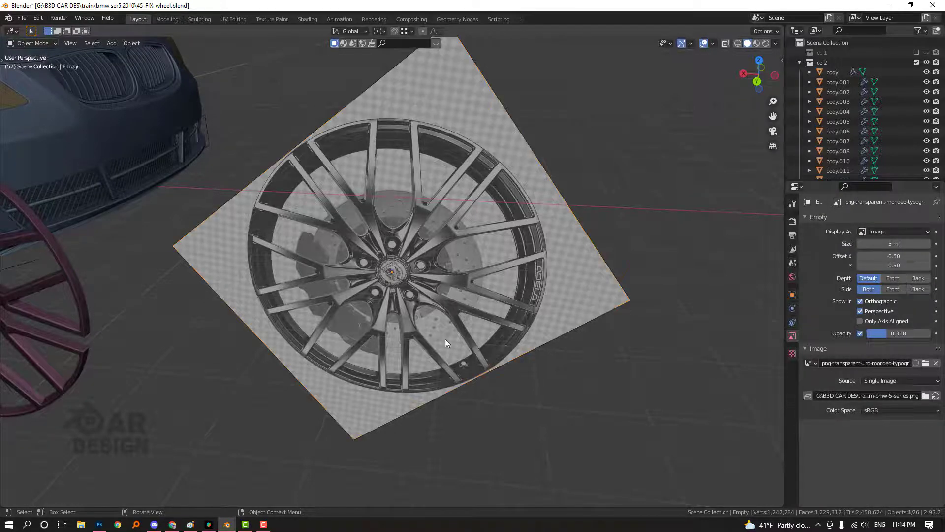
middle_drag(577, 364, 555, 344)
key(shift+a)
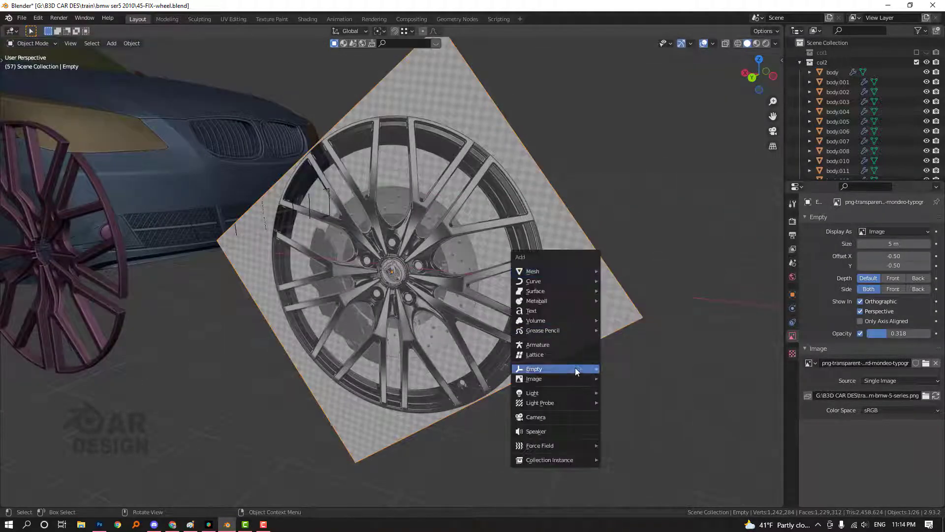
mouse_move(881, 333)
mouse_down()
mouse_move(908, 333)
mouse_move(896, 334)
mouse_up()
- Turn off the viewport display of the purple rim's Array and Mirror modifiers, leaving only its base half-spoke section
scroll(548, 321, down, 2)
alt+middle_drag(548, 321, 509, 321)
shift+middle_drag(184, 316, 365, 309)
scroll(365, 309, up, 2)
scroll(365, 309, up, 4)
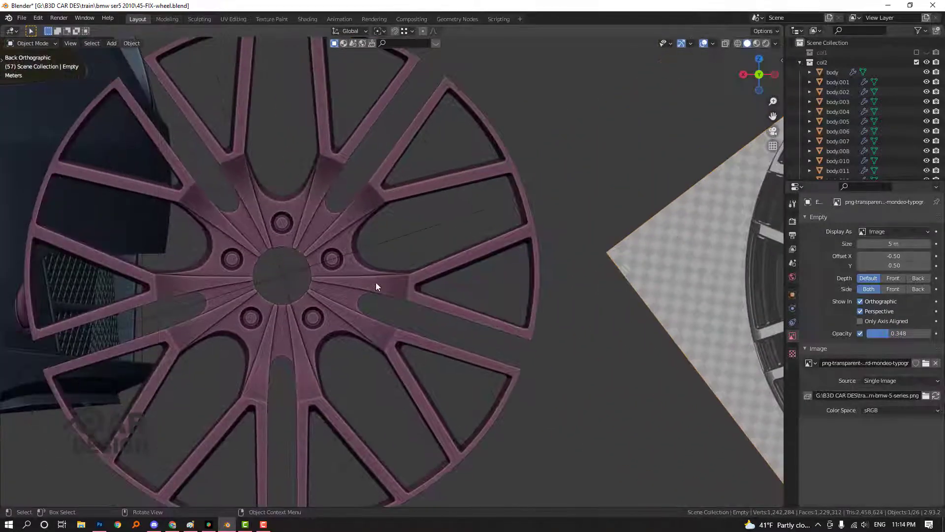
click(378, 252)
scroll(378, 253, down, 3)
shift+middle_drag(558, 276, 542, 304)
scroll(379, 317, up, 2)
scroll(541, 304, up, 2)
scroll(400, 295, down, 2)
key(Tab)
scroll(398, 295, down, 3)
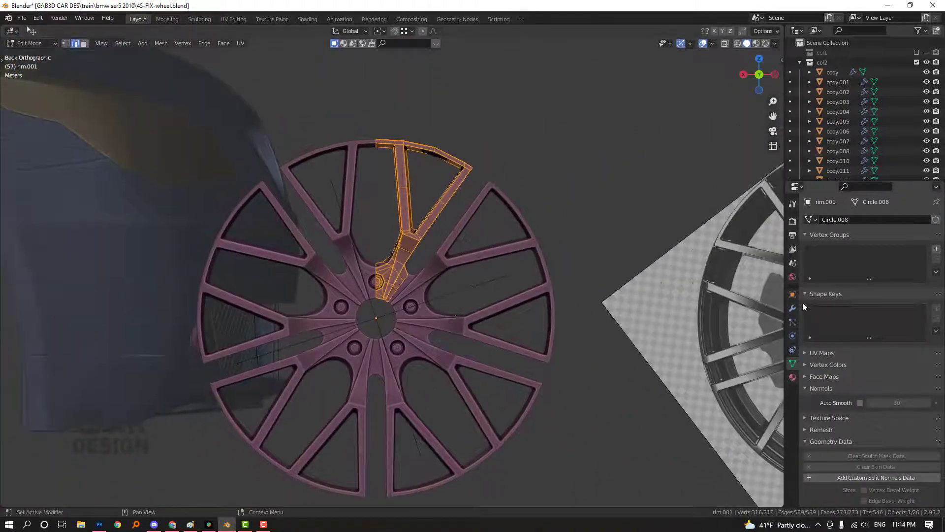
click(793, 308)
click(894, 348)
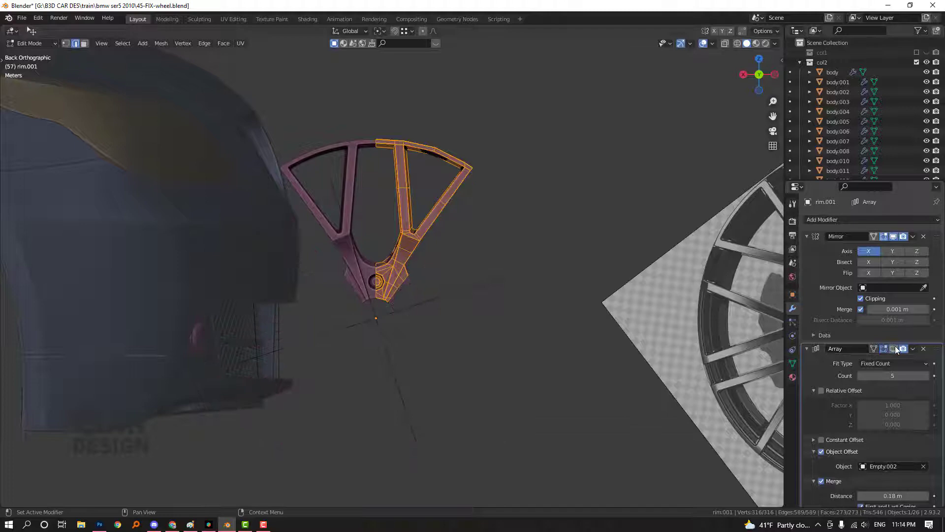
click(893, 236)
key(Tab)
scroll(481, 295, up, 4)
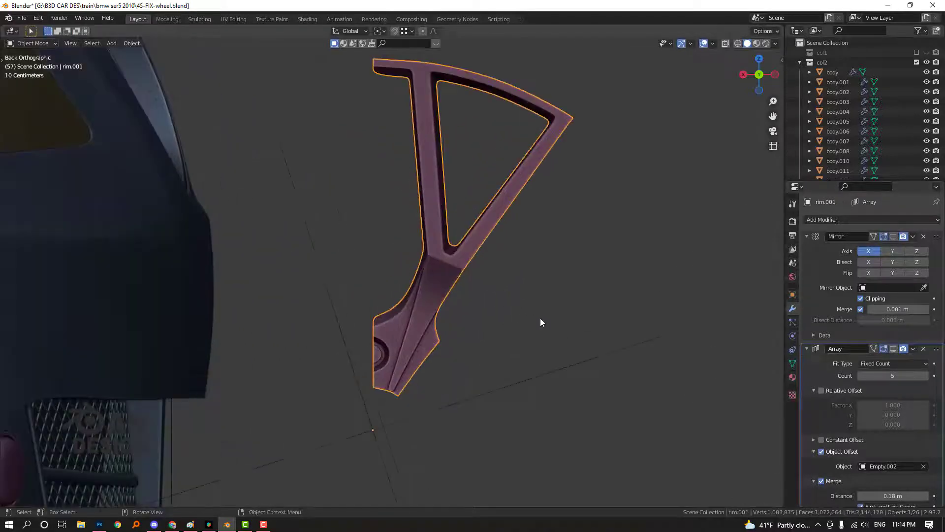
scroll(507, 324, up, 3)
scroll(439, 315, down, 8)
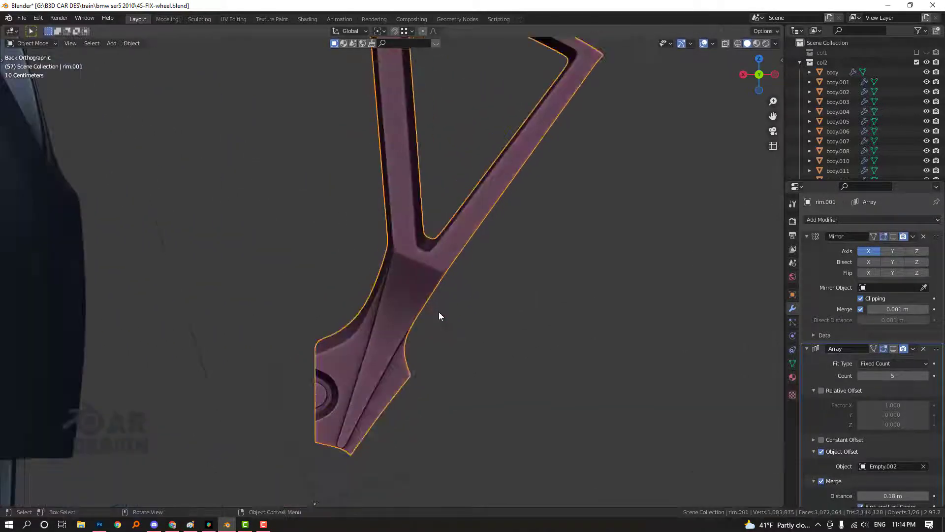
shift+middle_drag(441, 320, 397, 316)
key(g)
key(x)
right_click(433, 311)
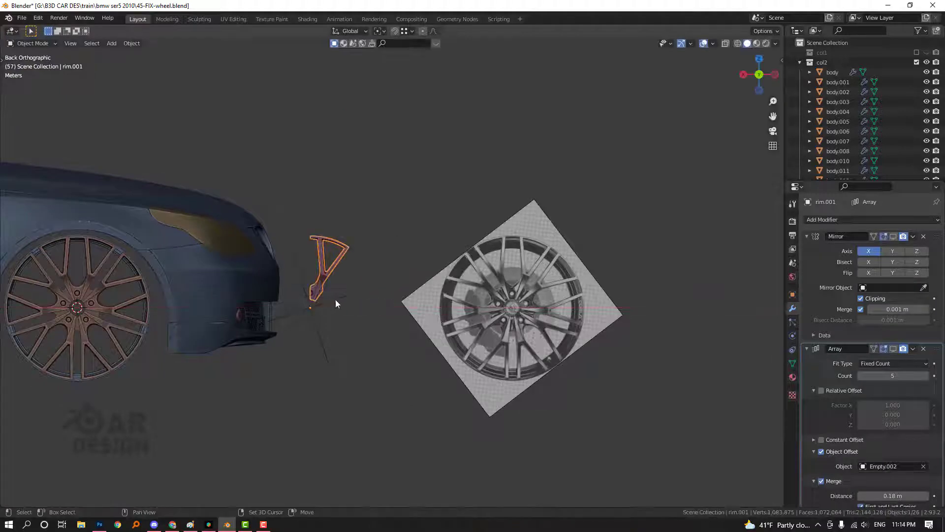
- Move the rim section and its array empty together about 34.3 m along negative X onto the reference wheel
shift+click(335, 300)
key(g)
key(x)
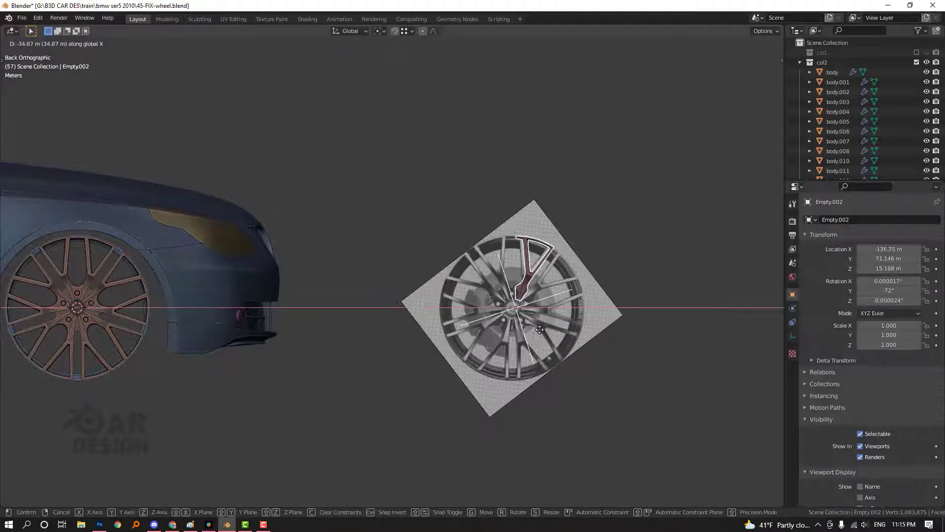
click(566, 323)
scroll(445, 337, up, 10)
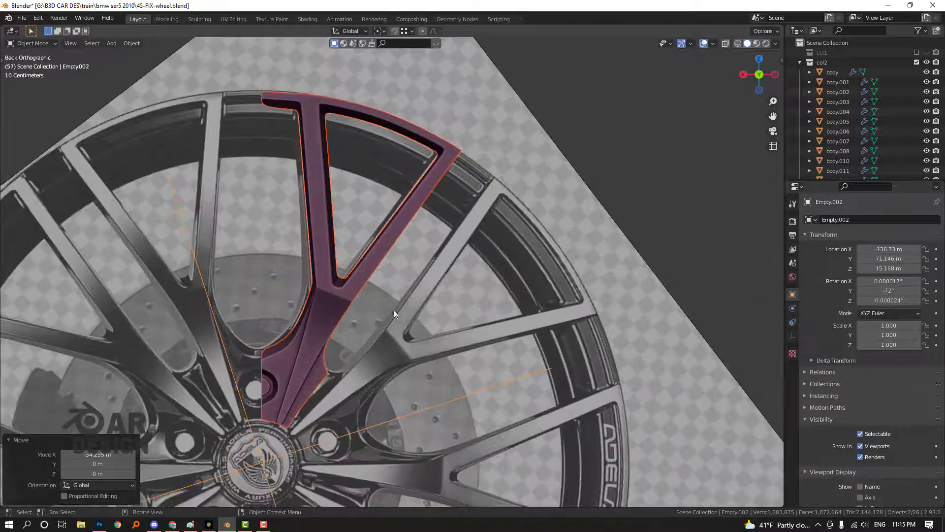
scroll(412, 241, down, 8)
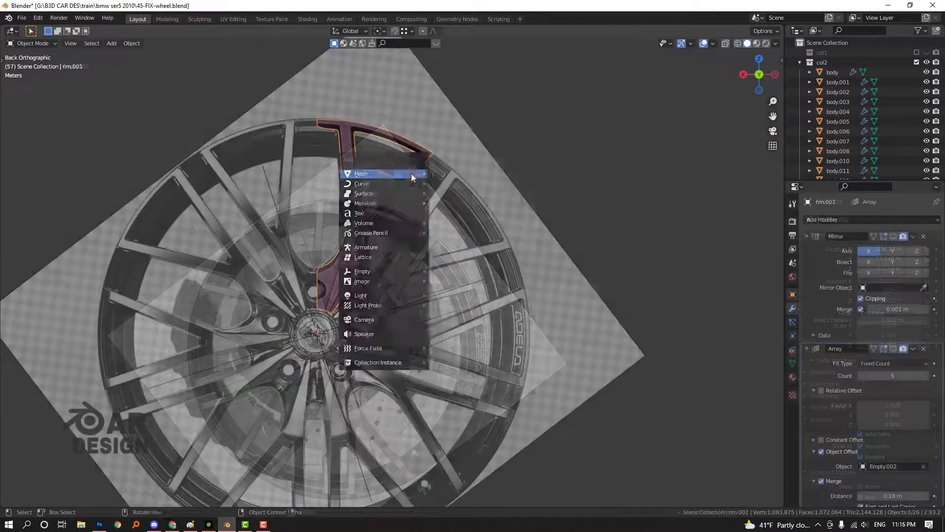
- Add a 30-vertex mesh circle aligned to the view and scale it up to the reference wheel's outer edge
mouse_move(411, 174)
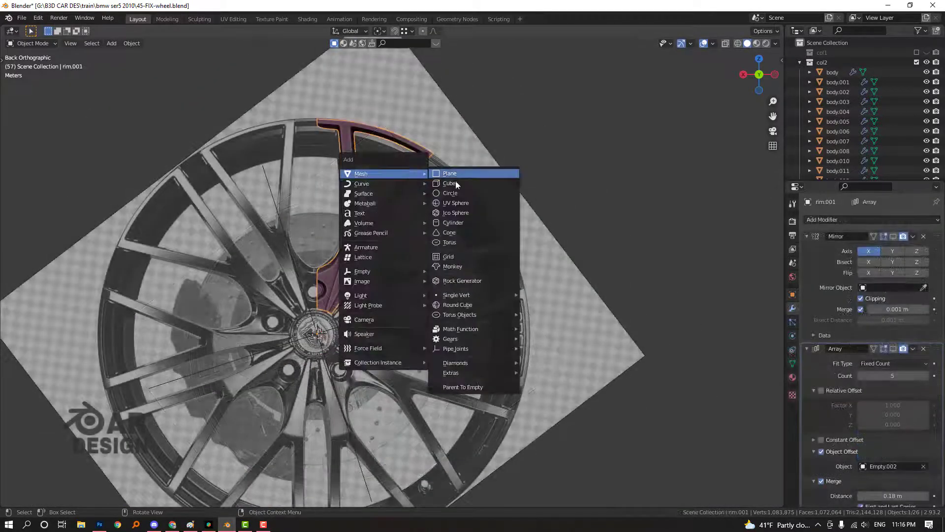
click(476, 195)
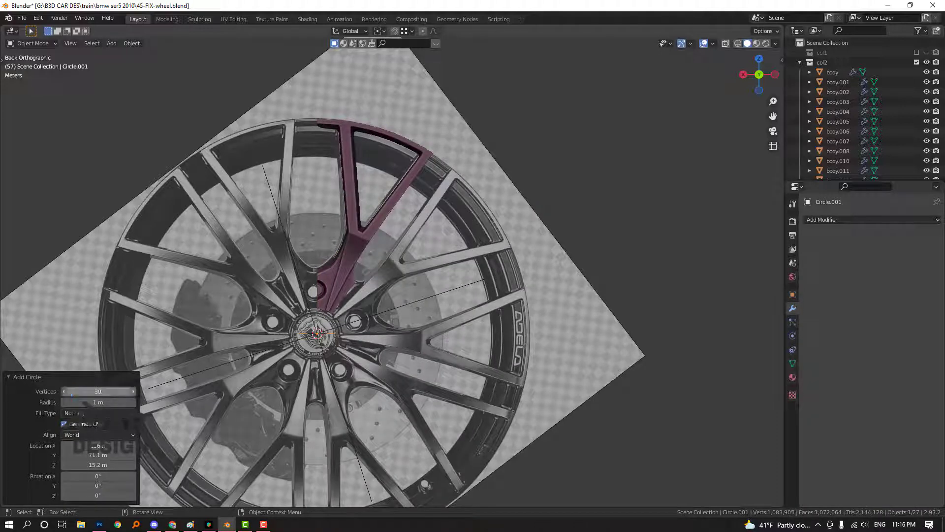
click(86, 434)
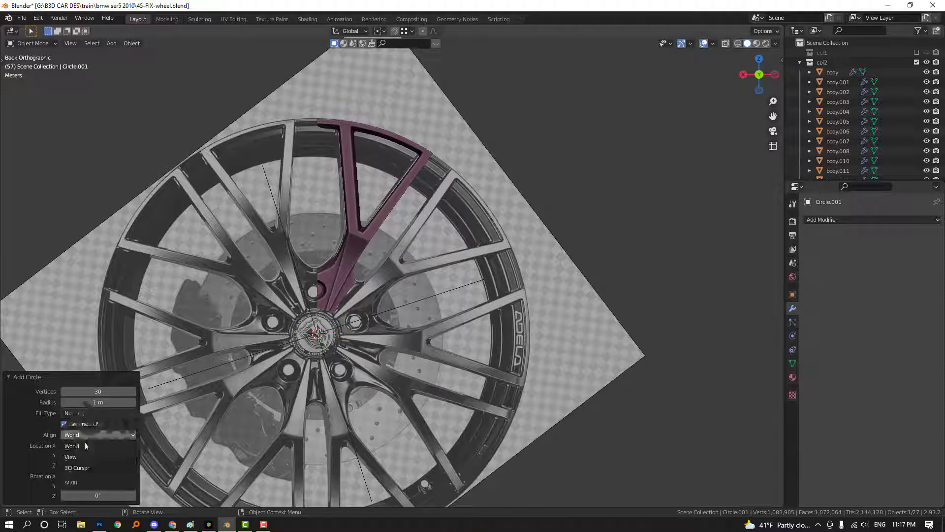
click(93, 459)
key(s)
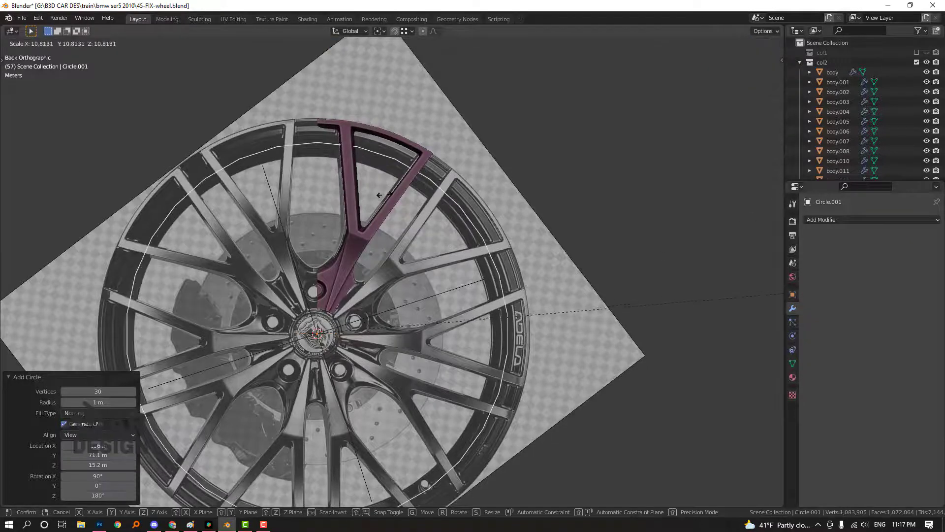
click(593, 186)
- Select the circle's four consecutive vertices that span the outer arc of the purple rim section
key(Tab)
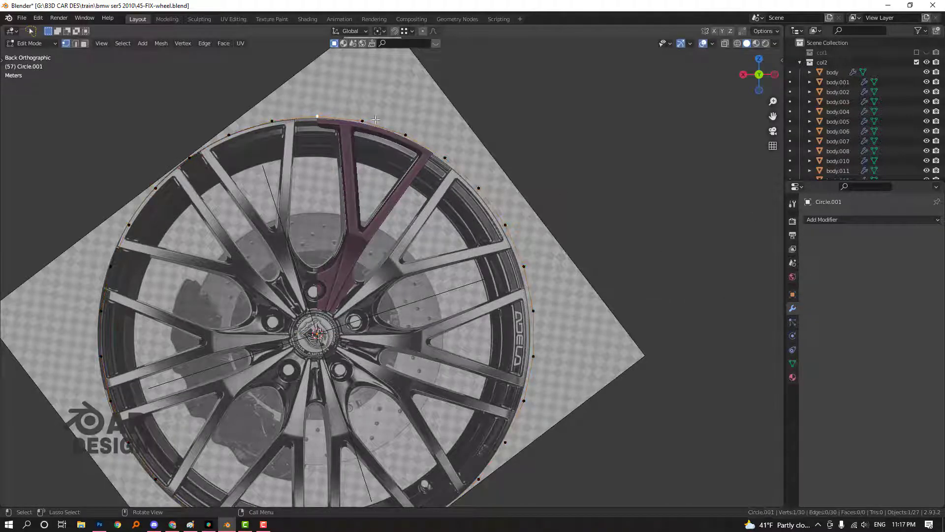
mouse_move(322, 117)
mouse_down()
mouse_move(433, 149)
mouse_move(425, 149)
mouse_up()
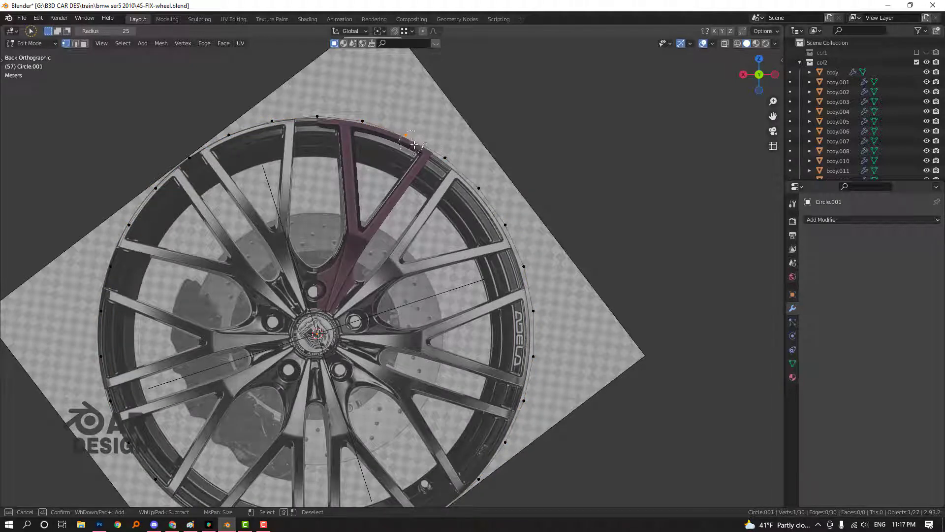
drag(251, 127, 223, 147)
drag(348, 127, 316, 117)
drag(425, 149, 429, 151)
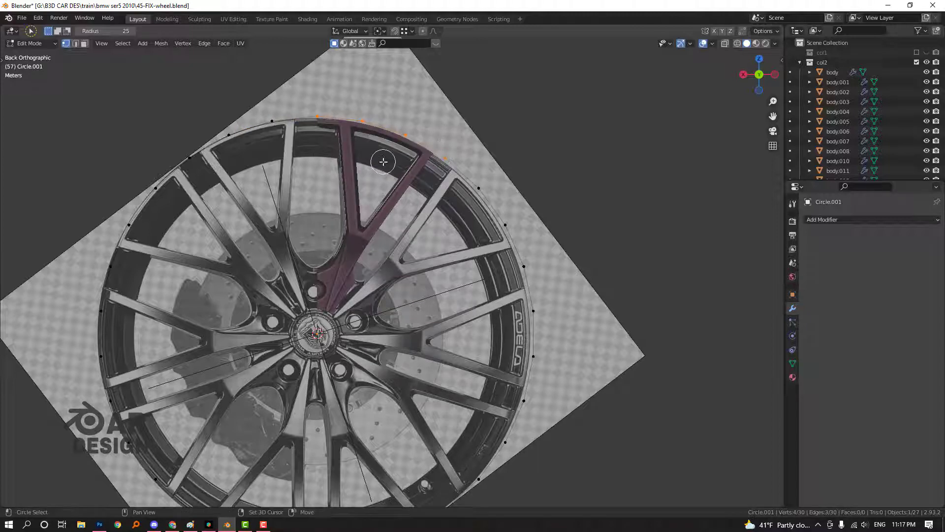
key(shift+d)
click(397, 147)
key(ctrl+z)
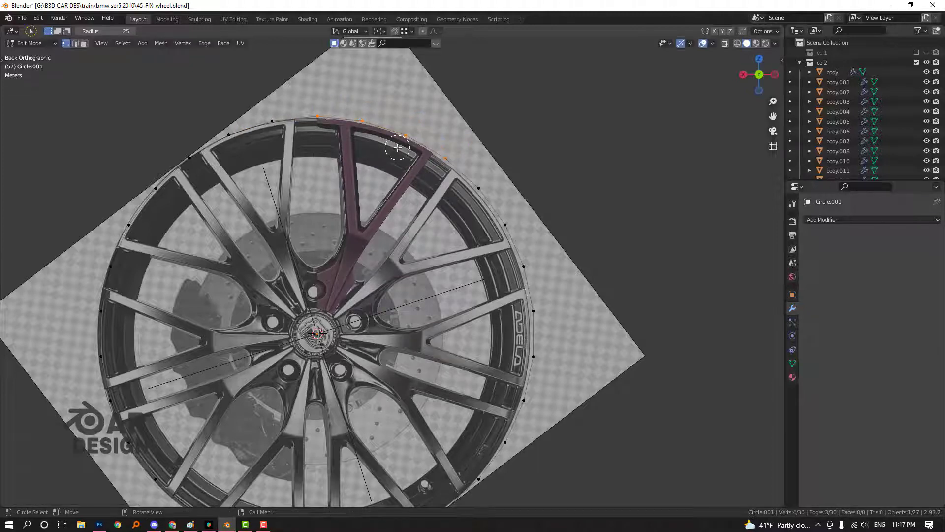
- Delete all circle vertices except the four along the rim section's arc, and reselect those four
key(x)
click(398, 146)
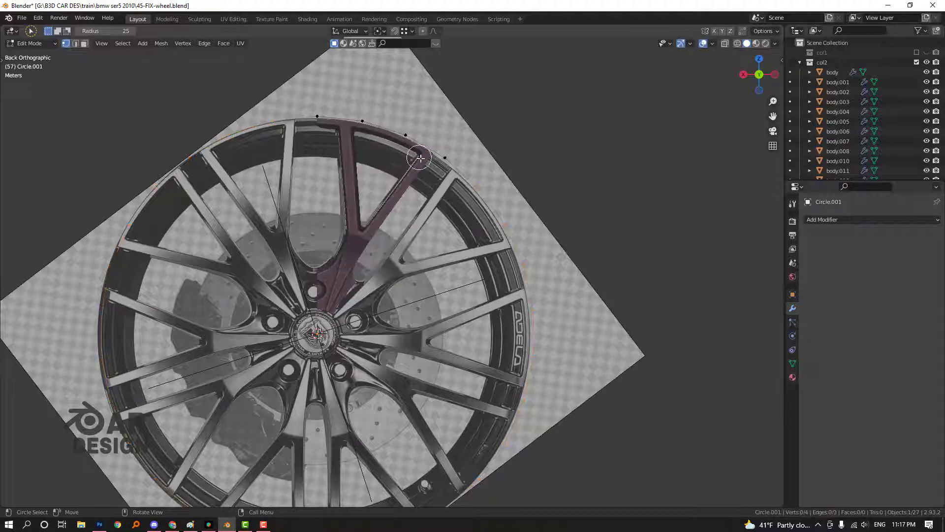
key(c)
click(439, 151)
key(Escape)
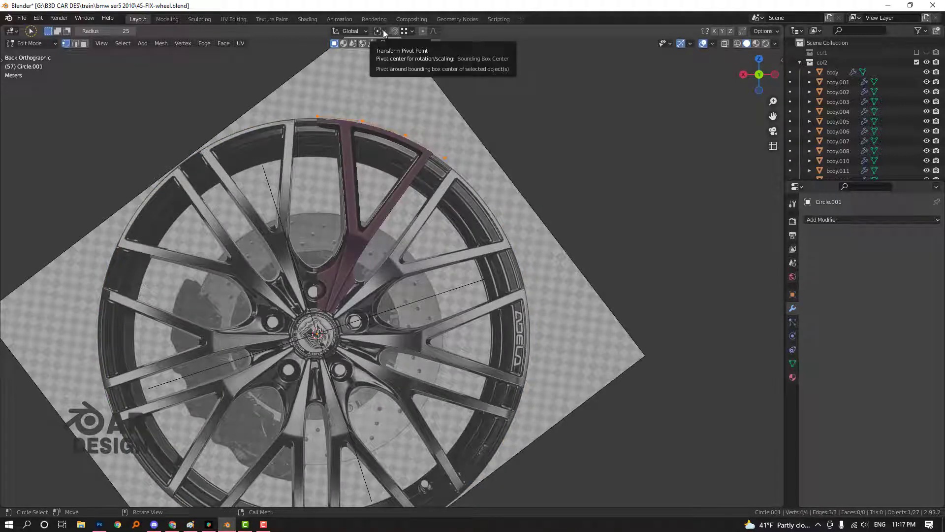
- Set the transform pivot to the 3D Cursor and extrude the arc inward at a scale of about 0.95
click(384, 31)
click(400, 54)
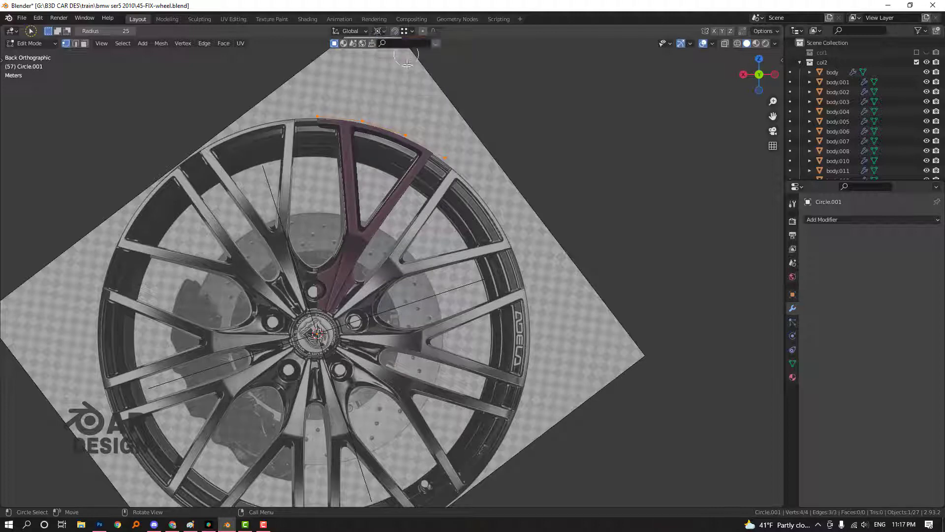
key(e)
key(s)
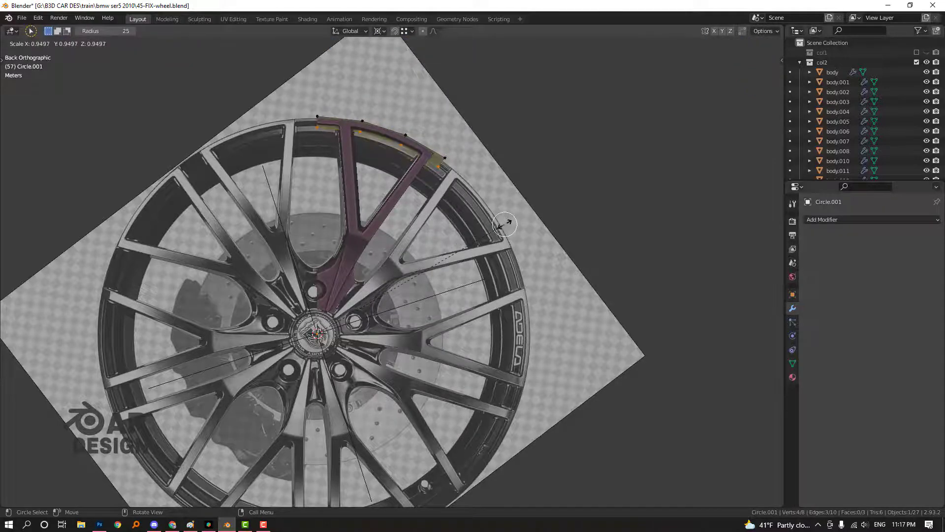
click(502, 223)
- Duplicate the inner arc and scale the copy toward the wheel centre to the hub edge, first by 0.131, then by about 0.95
shift+middle_drag(487, 232, 496, 212)
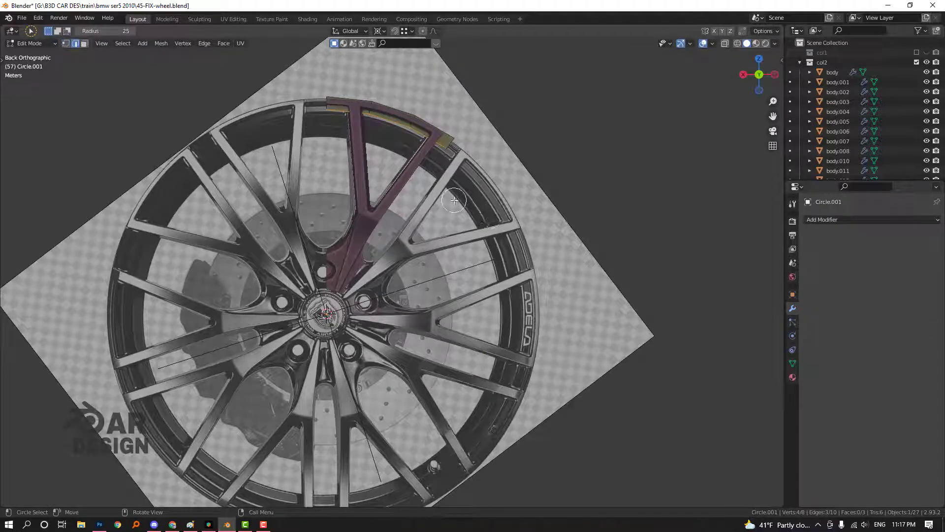
key(s)
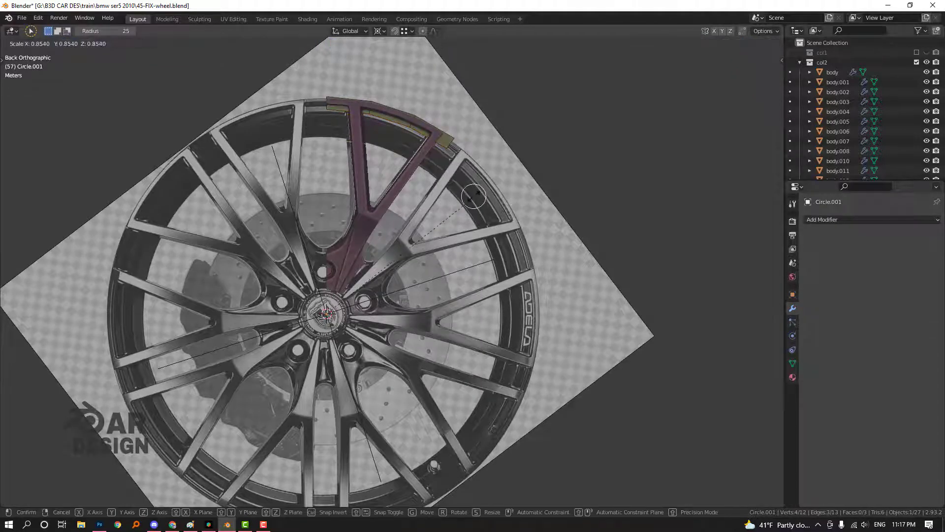
click(347, 293)
scroll(355, 295, up, 7)
key(s)
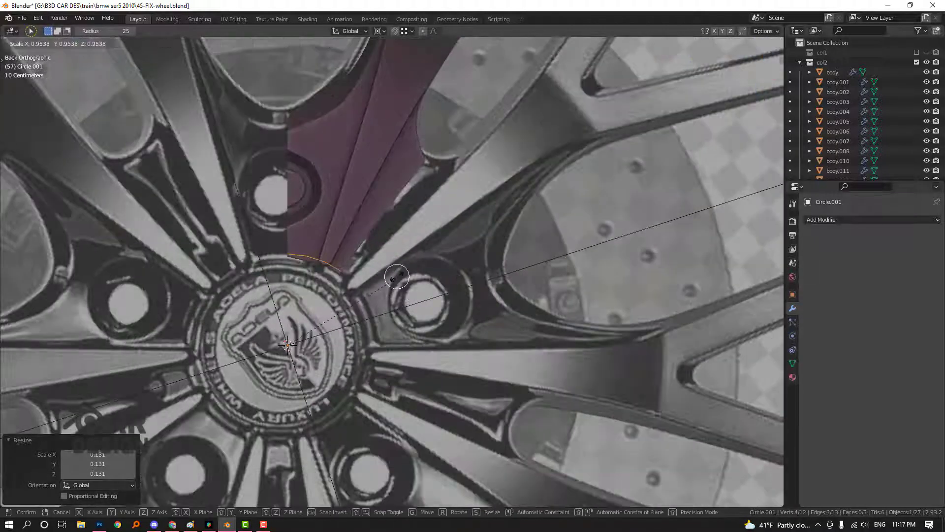
click(385, 279)
- Isolate the traced arc object by hiding everything else, and unhide the rim, wheel and reference image collections again
key(Tab)
key(KP_Divide)
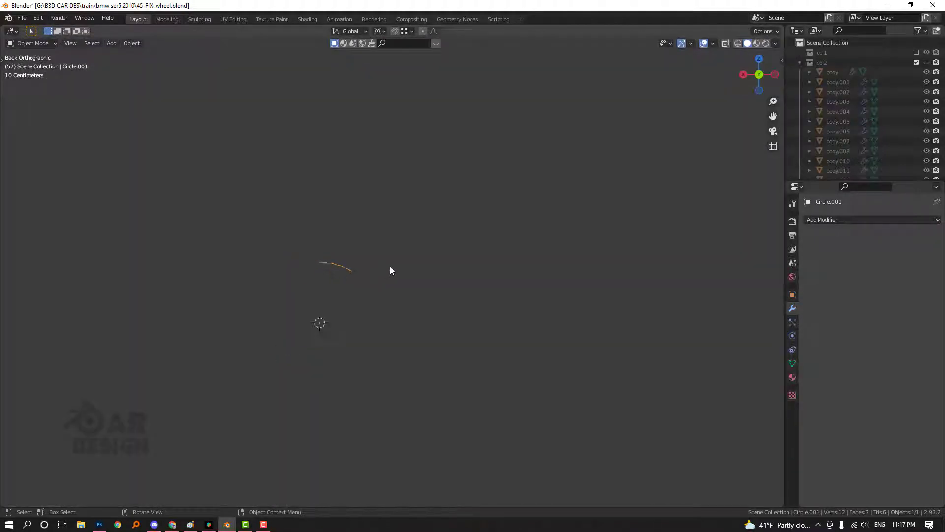
scroll(397, 266, down, 2)
scroll(901, 118, down, 6)
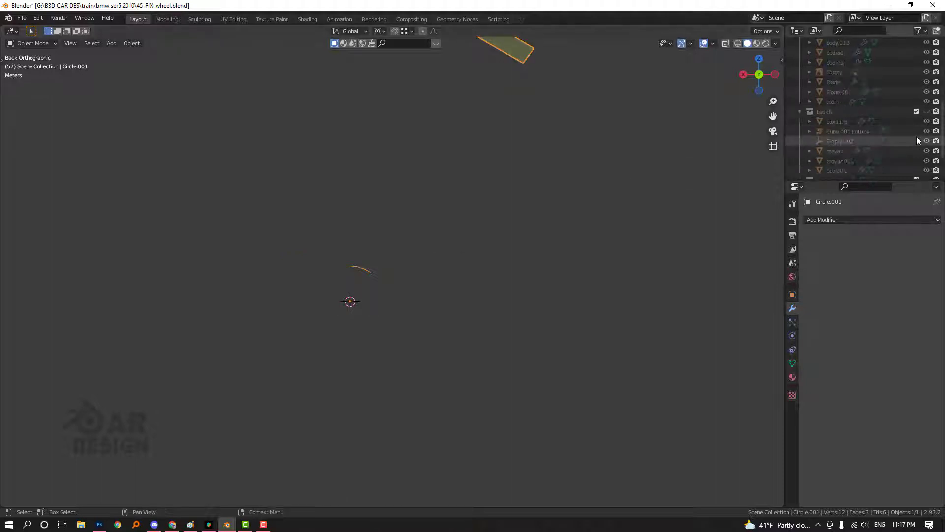
click(926, 112)
scroll(923, 133, down, 2)
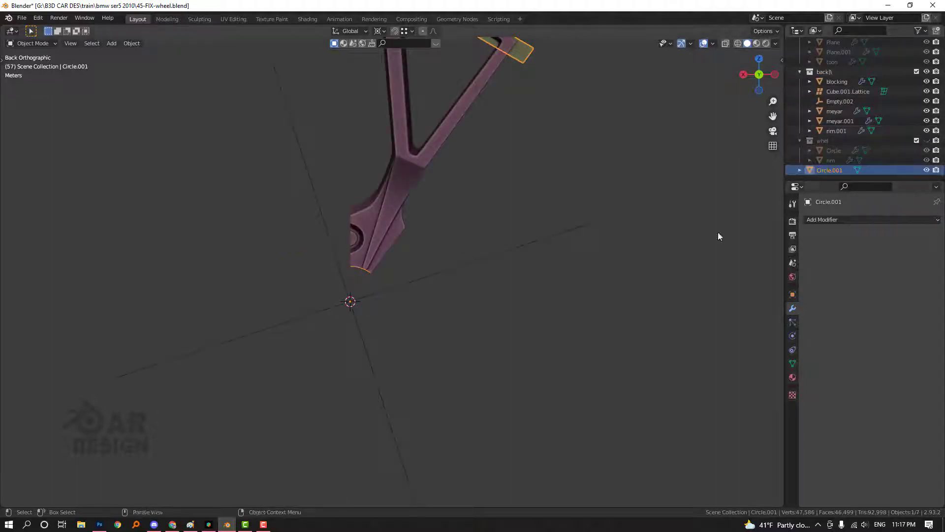
click(926, 141)
click(426, 279)
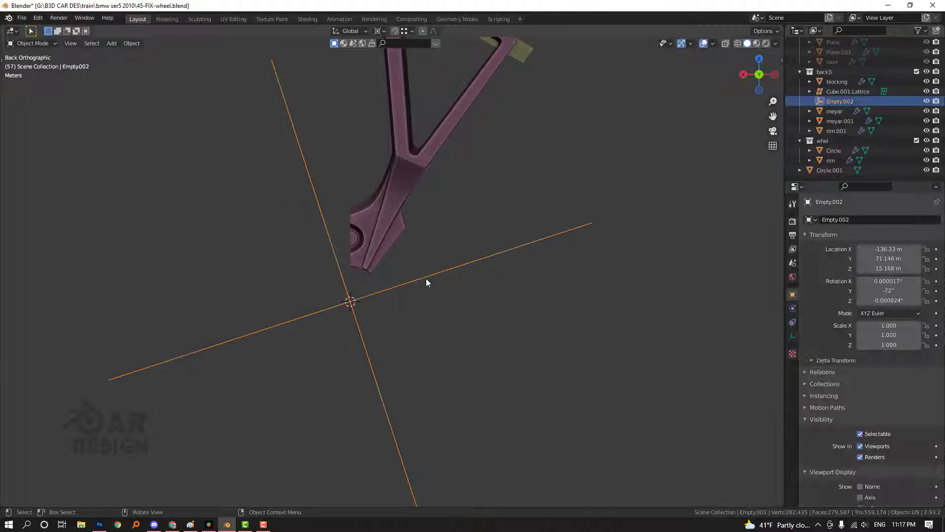
scroll(553, 267, down, 5)
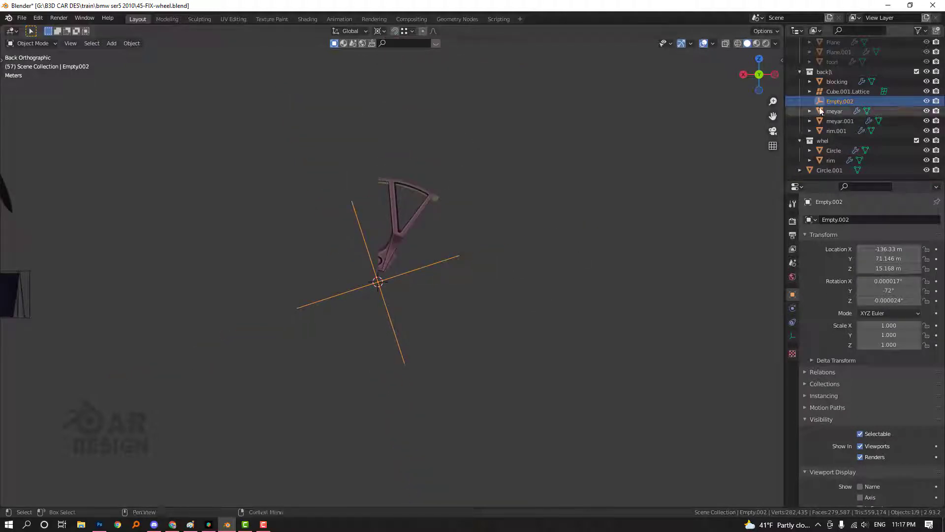
scroll(863, 113, up, 5)
scroll(928, 132, up, 4)
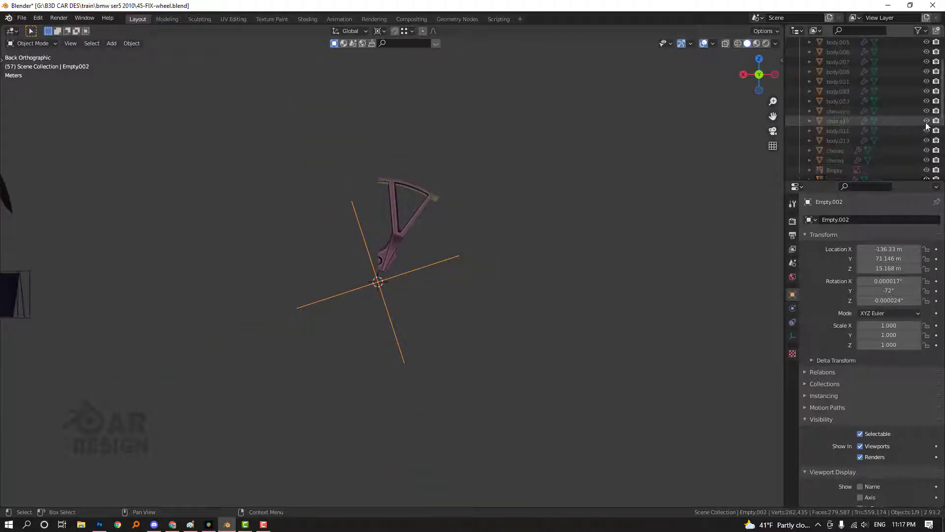
click(927, 62)
scroll(901, 112, down, 1)
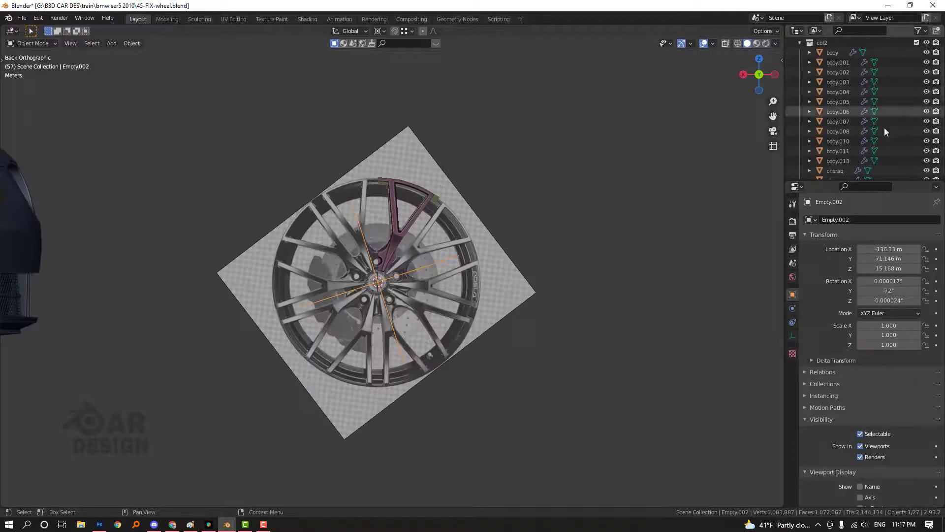
- Extrude the hub arc of Circle.001 outward from the wheel centre at a scale of 2.365
scroll(390, 266, up, 9)
click(360, 287)
click(345, 277)
click(345, 278)
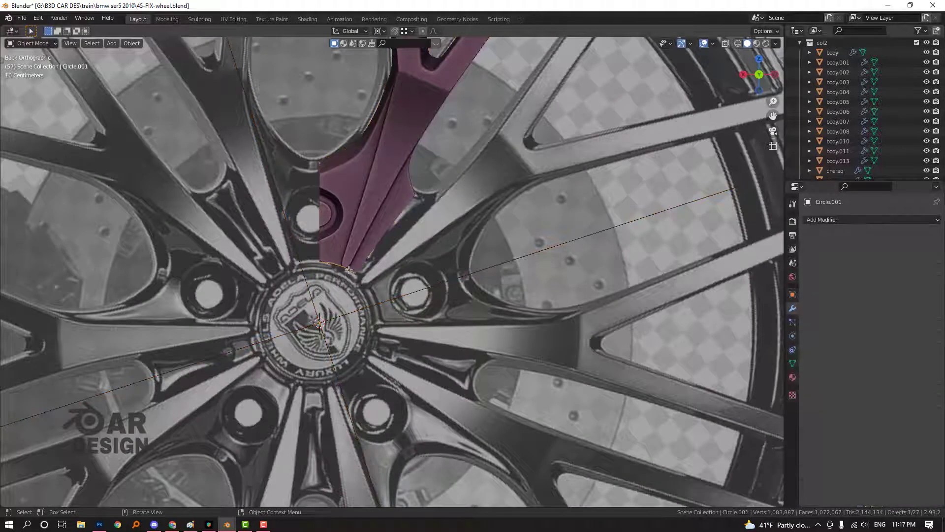
key(Tab)
scroll(345, 278, up, 4)
key(c)
right_click(227, 237)
scroll(227, 238, down, 4)
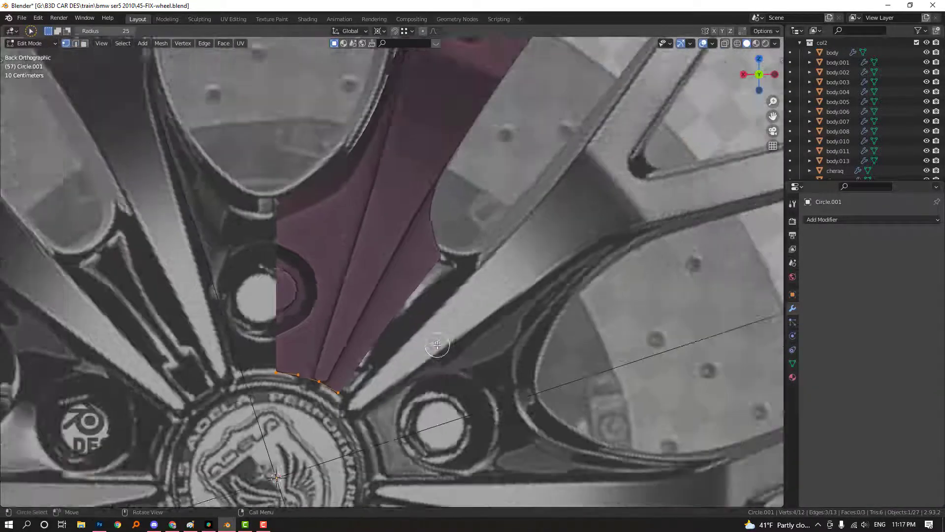
key(e)
key(s)
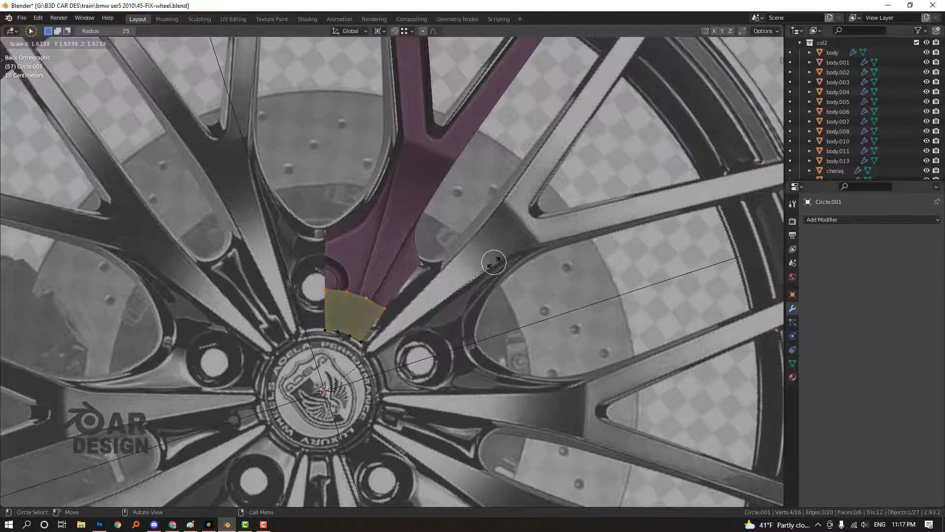
click(568, 244)
scroll(394, 272, up, 2)
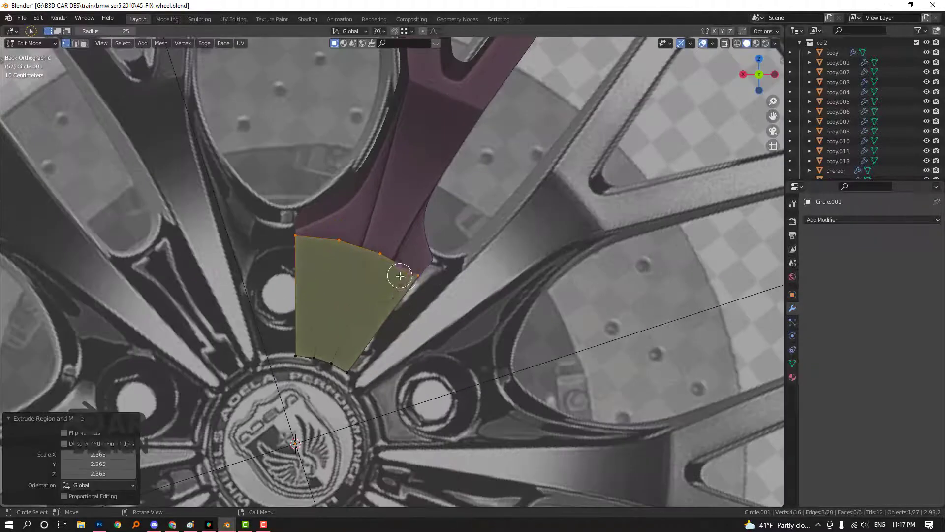
- Turn off the Subdivision modifier's viewport display on the purple rim section and check its base mesh in wireframe
mouse_move(411, 282)
mouse_down()
mouse_move(361, 249)
mouse_move(369, 253)
mouse_up()
key(Tab)
click(407, 217)
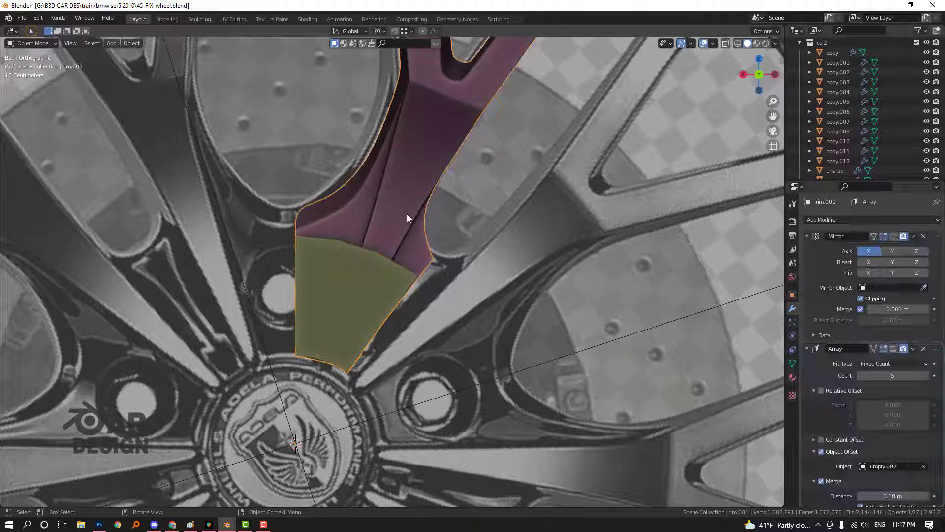
scroll(926, 362, down, 4)
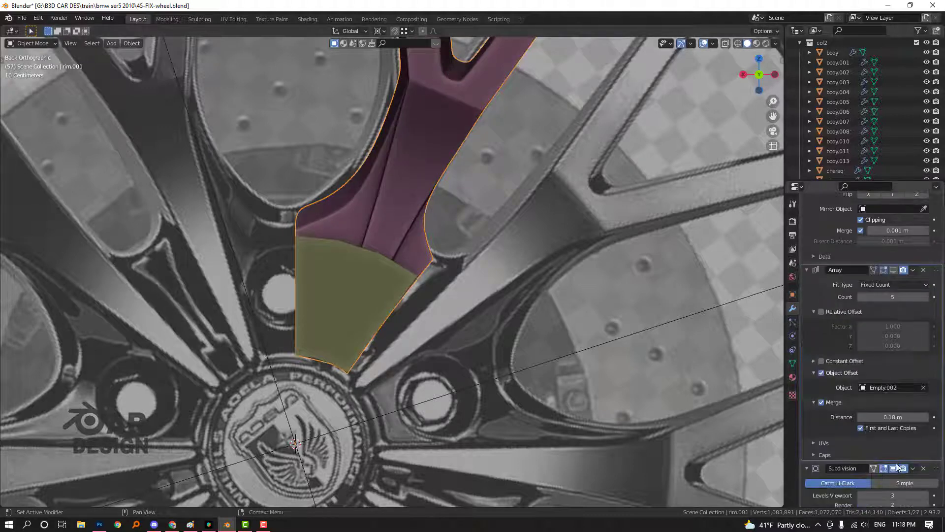
key(shift+z)
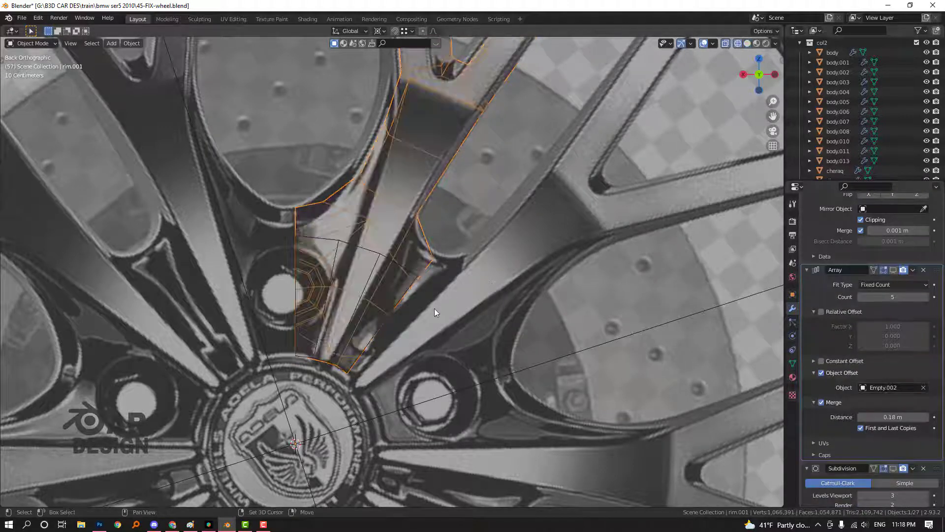
key(shift+z)
- Hide the wheel reference image and turn on X-ray while editing the traced mesh
click(412, 285)
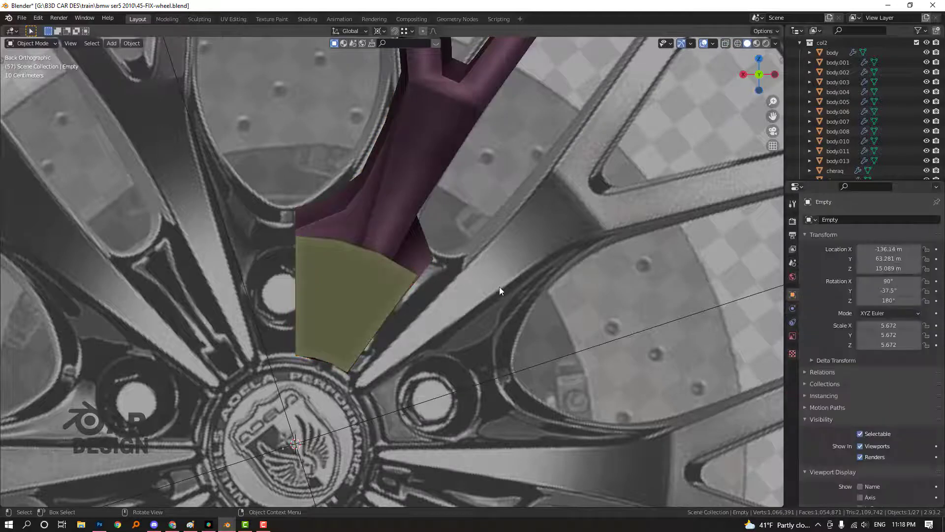
key(h)
click(384, 278)
key(Tab)
scroll(414, 281, up, 1)
key(alt+z)
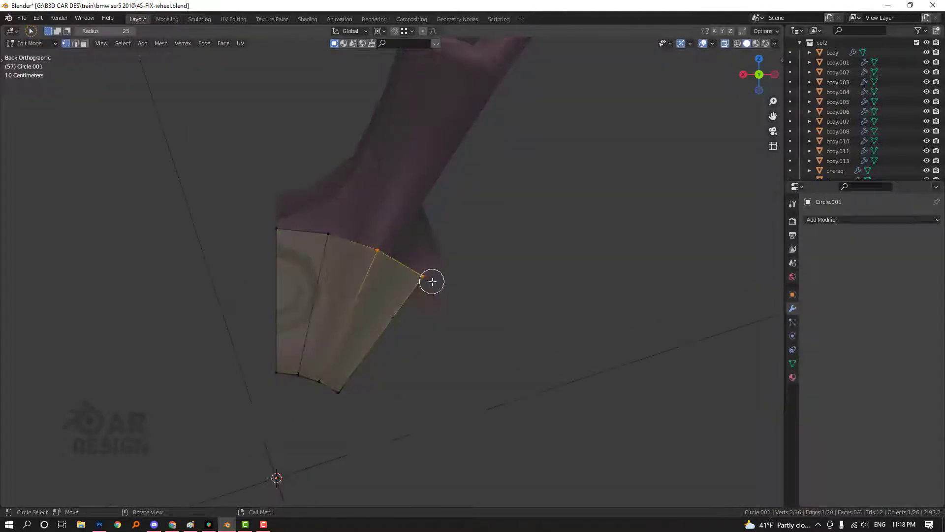
- Enable the Wireframe viewport display for the purple rim section
key(Tab)
click(413, 236)
click(792, 296)
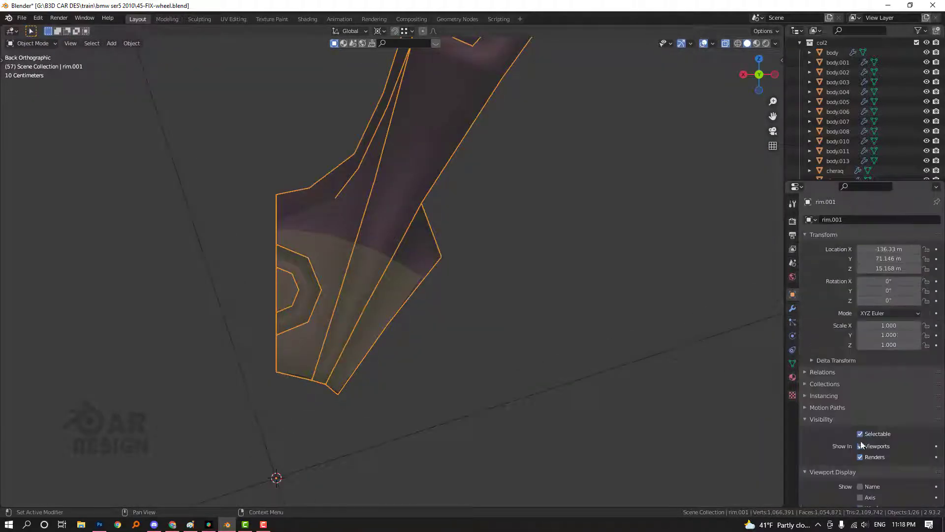
scroll(846, 446, down, 5)
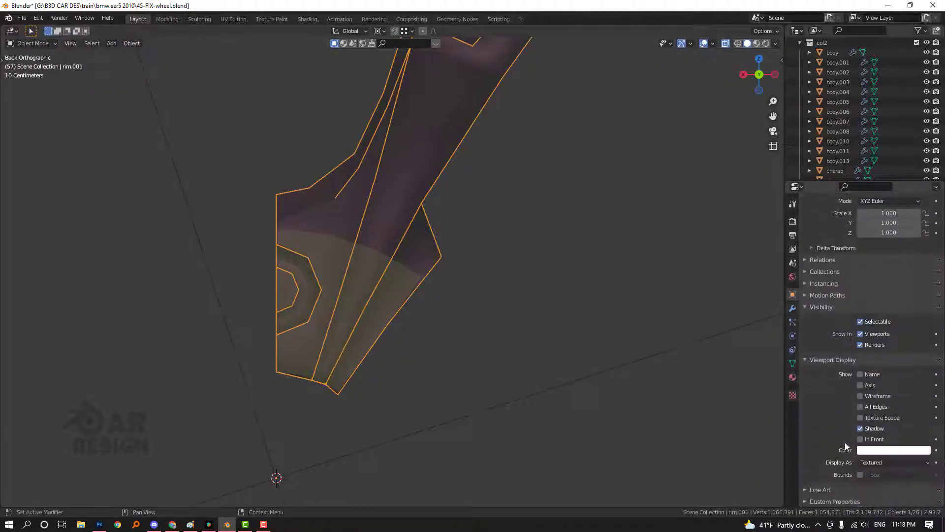
click(883, 396)
- Scale the traced mesh's upper arc vertices outward and place the outermost vertex on the rim section's right corner
click(408, 280)
key(Tab)
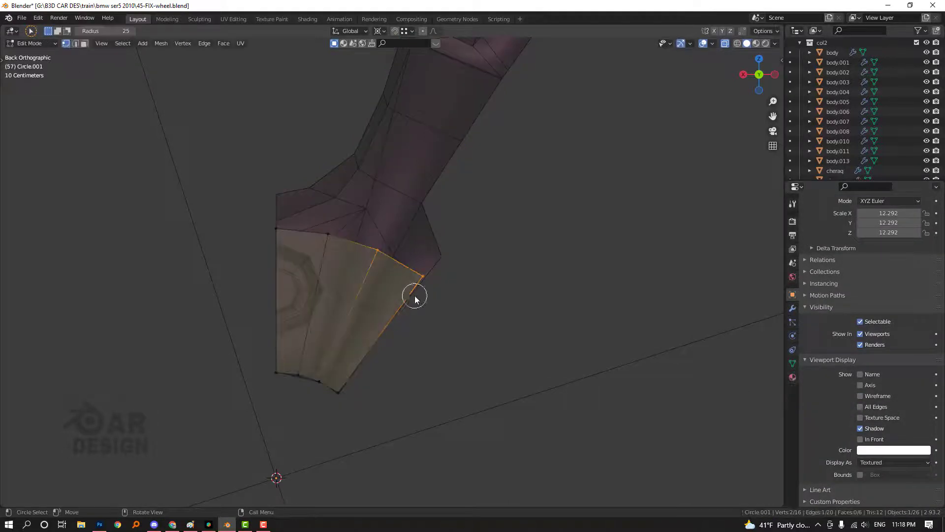
drag(433, 284, 305, 217)
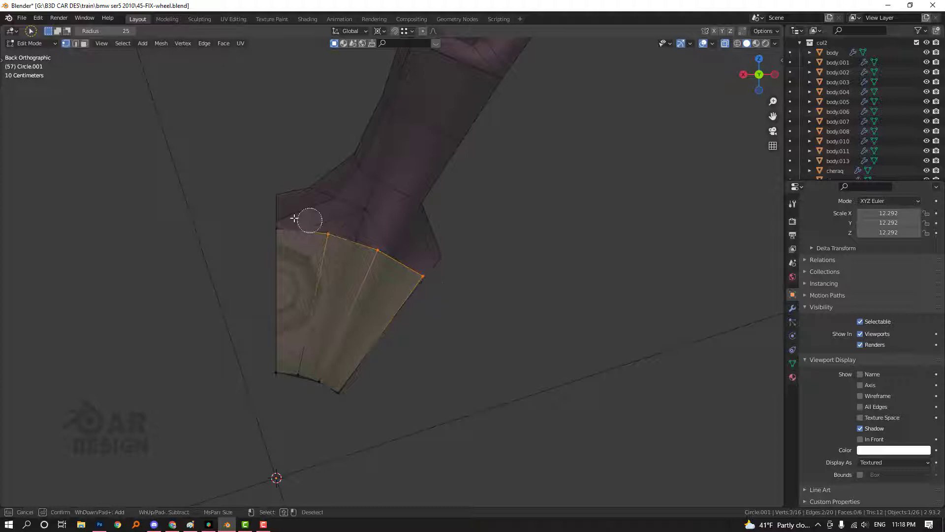
key(s)
click(489, 277)
click(439, 262)
key(g)
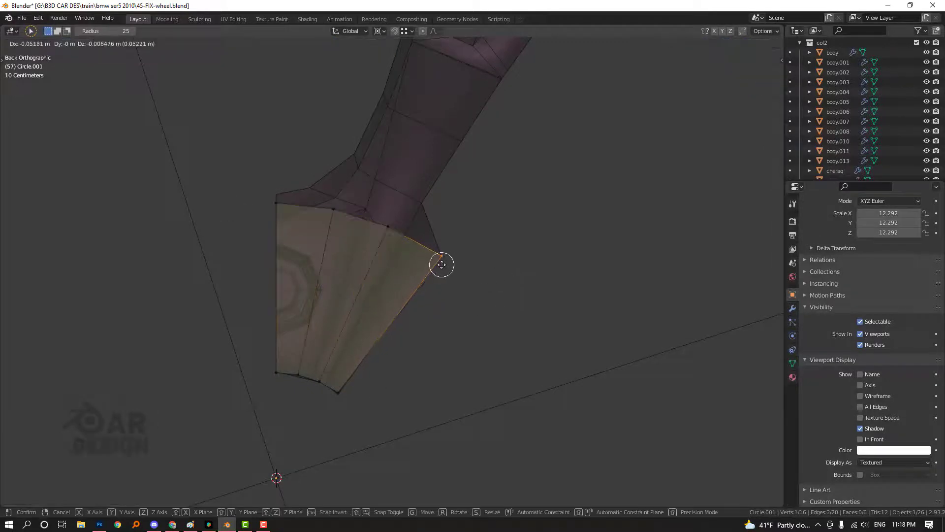
click(442, 263)
- Move the two middle upper vertices onto the two ridge ends where the spoke begins
click(392, 230)
key(g)
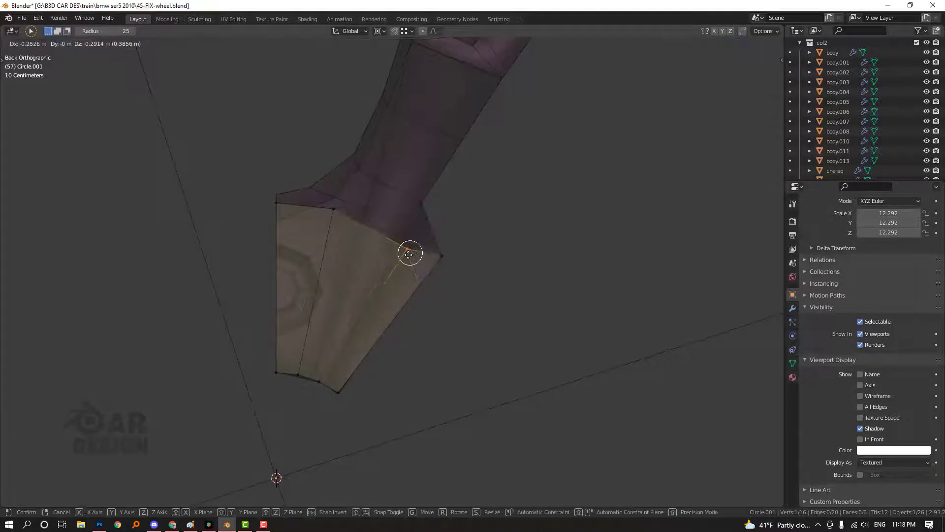
right_click(410, 272)
key(g)
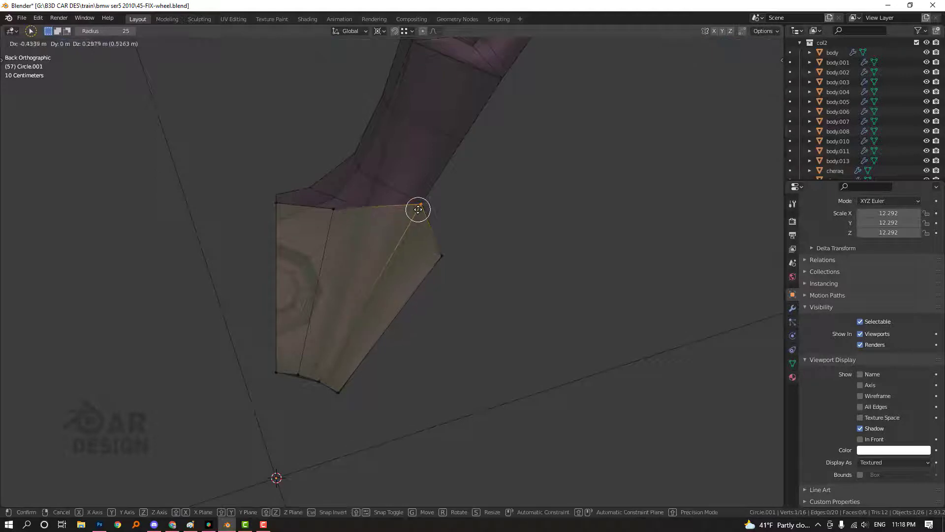
click(413, 210)
key(g)
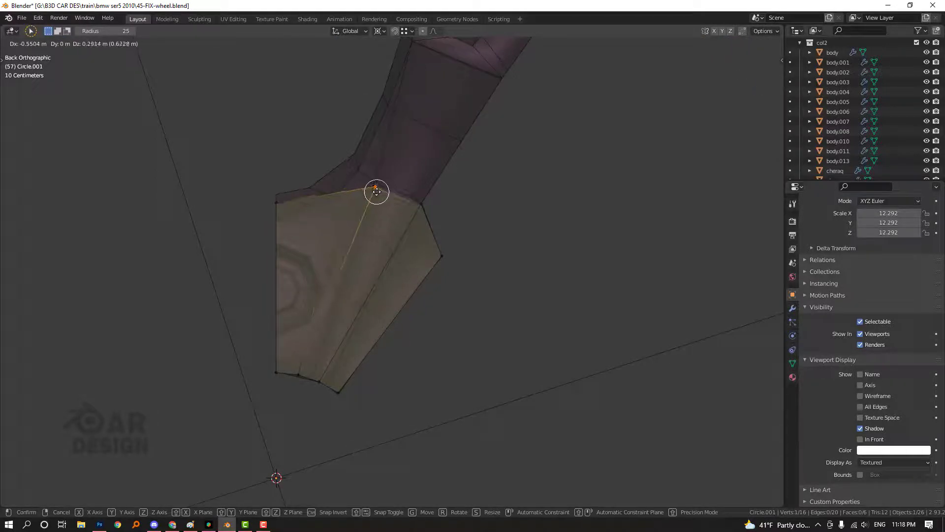
click(378, 188)
- Slide the two middle vertices of the hub arc along it to line up with the rim's ridge lines
click(300, 382)
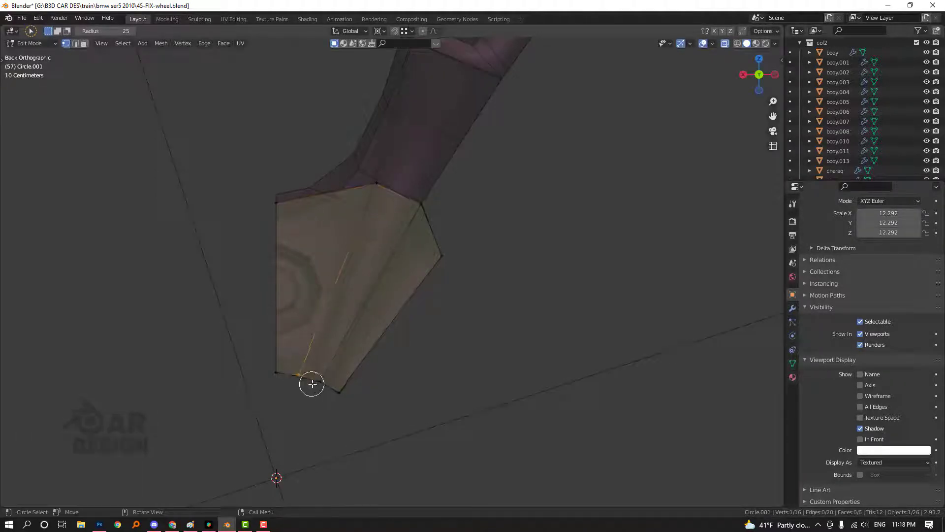
click(313, 384)
key(g)
key(g)
click(319, 386)
key(g)
key(g)
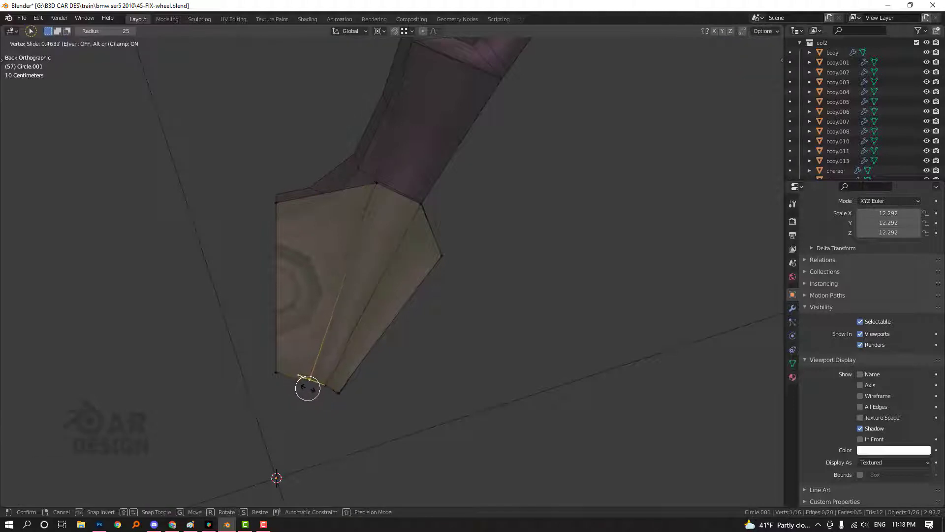
click(308, 389)
- Add a horizontal loop cut across the traced hub faces and slide it up toward the spoke base
shift+middle_drag(382, 279, 379, 318)
key(ctrl+r)
click(405, 311)
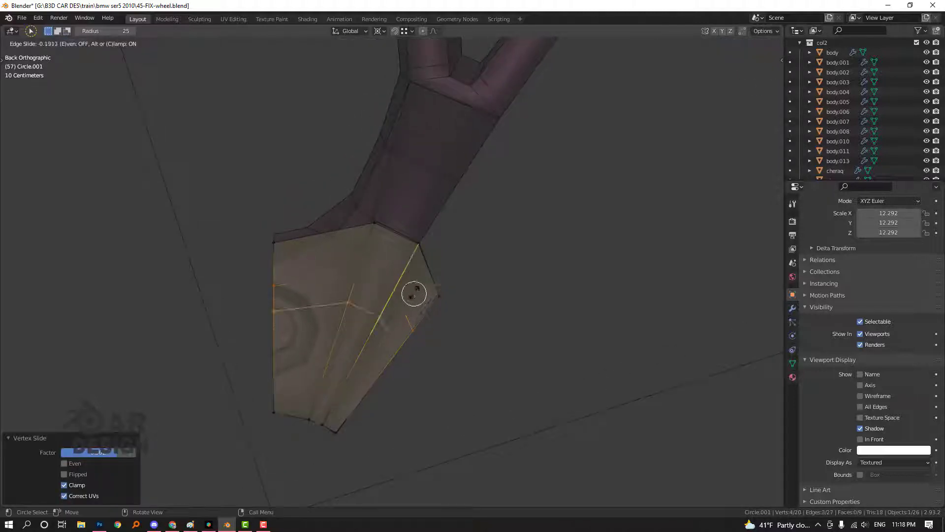
click(420, 261)
- Slide the two left vertices of the new edge loop, lowering the outermost and raising the next one
click(354, 261)
click(268, 279)
key(g)
key(g)
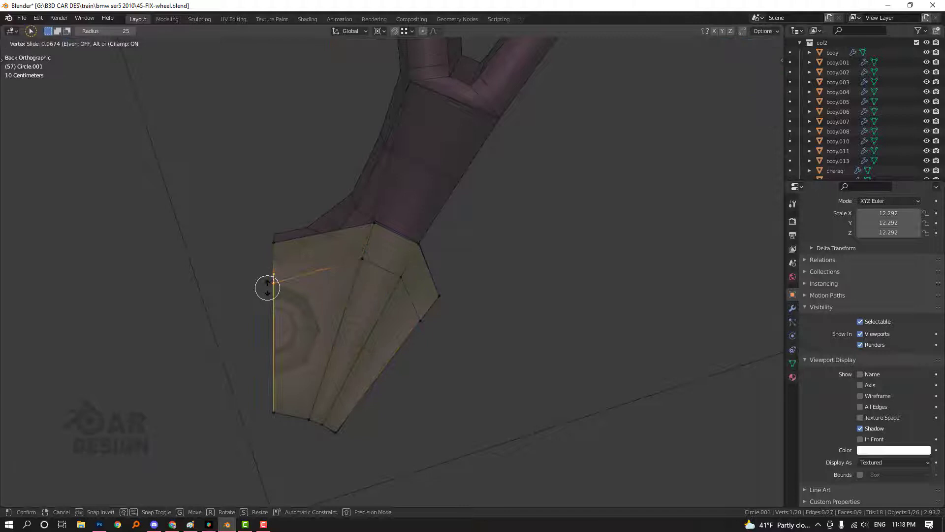
click(268, 284)
click(359, 260)
key(g)
key(g)
click(366, 254)
- Slide the two right vertices of the edge loop downward along their edges toward the hub
click(404, 277)
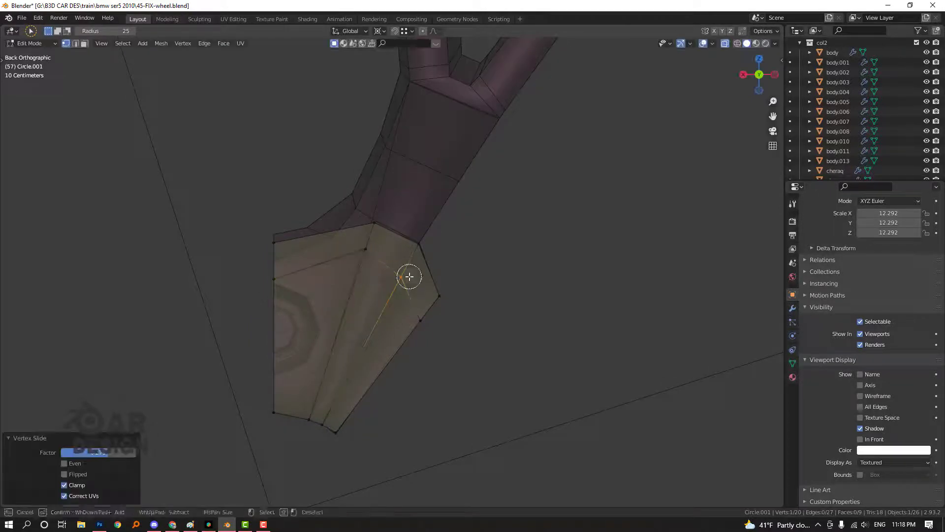
key(g)
key(g)
click(398, 295)
click(418, 320)
key(g)
key(g)
click(415, 328)
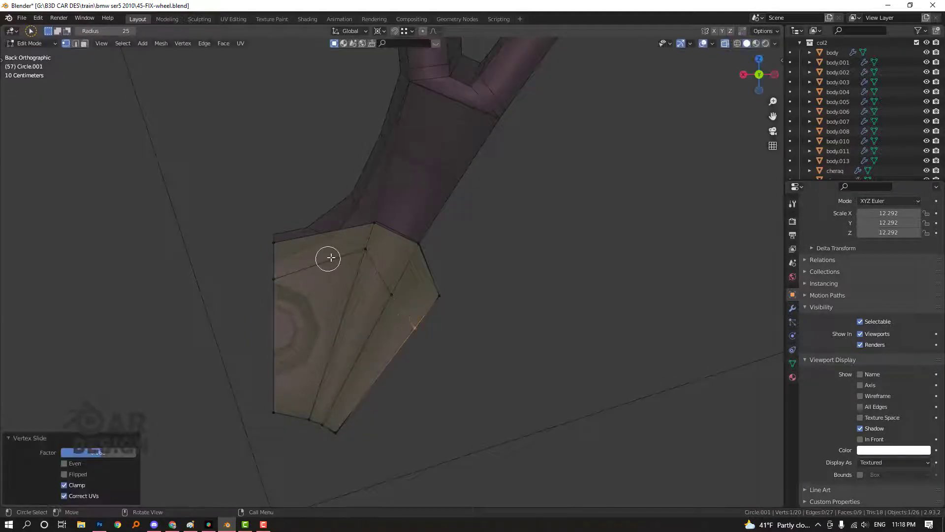
- Move the traced mesh's upper-left corner vertex up to the spoke's inner side edge
shift+middle_drag(327, 240, 334, 251)
click(386, 237)
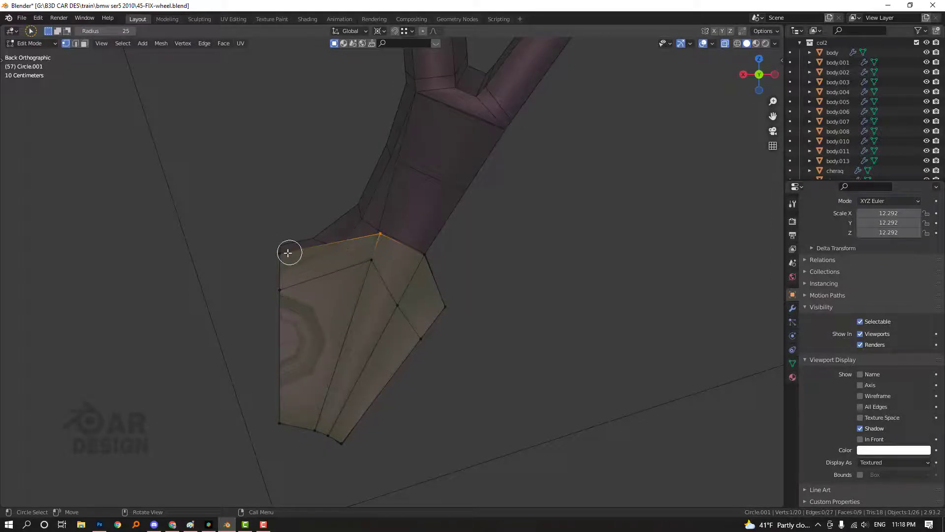
key(g)
key(g)
click(357, 210)
click(280, 286)
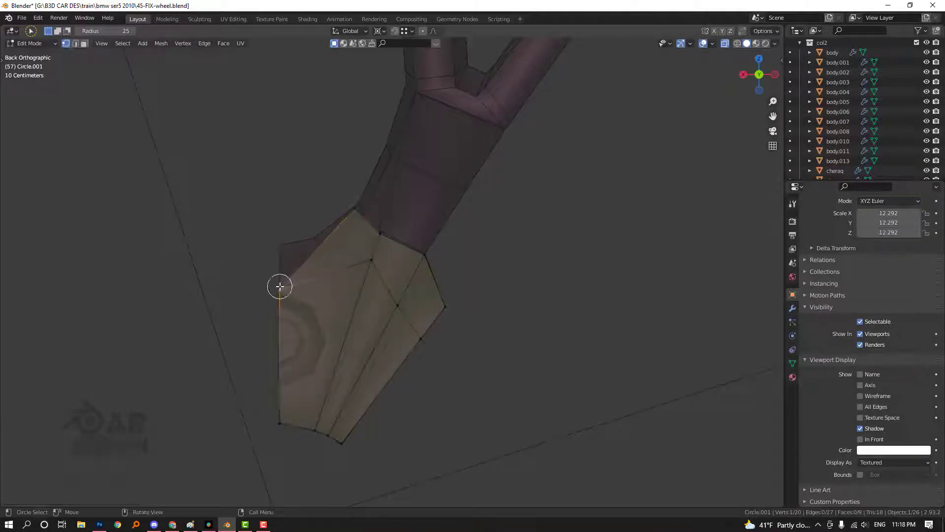
- Move the traced hub's left vertex up to the hub's upper edge and add a loop cut across its middle, slid toward the spoke
key(g)
click(312, 238)
key(ctrl+r)
click(327, 285)
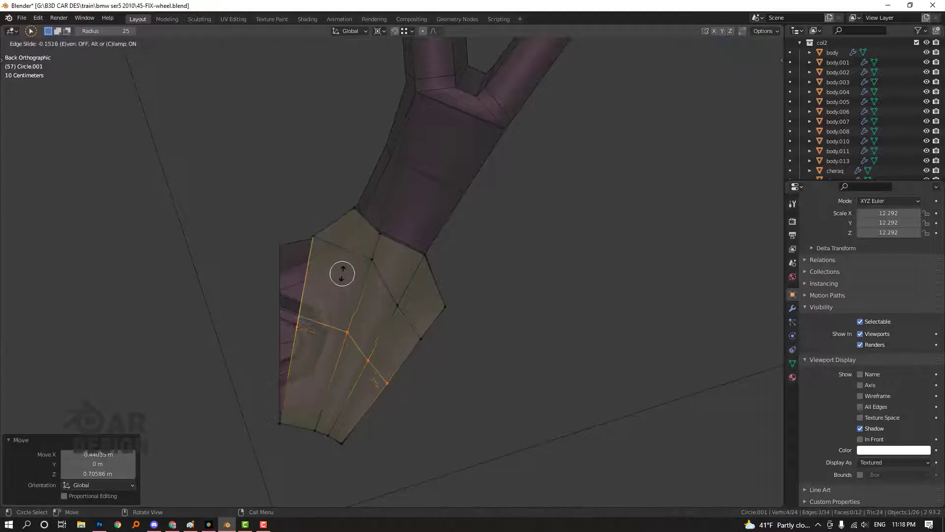
click(361, 254)
- Move the traced mesh's top-left corner and the new loop's left end vertex onto the hub's straight vertical edge
click(296, 287)
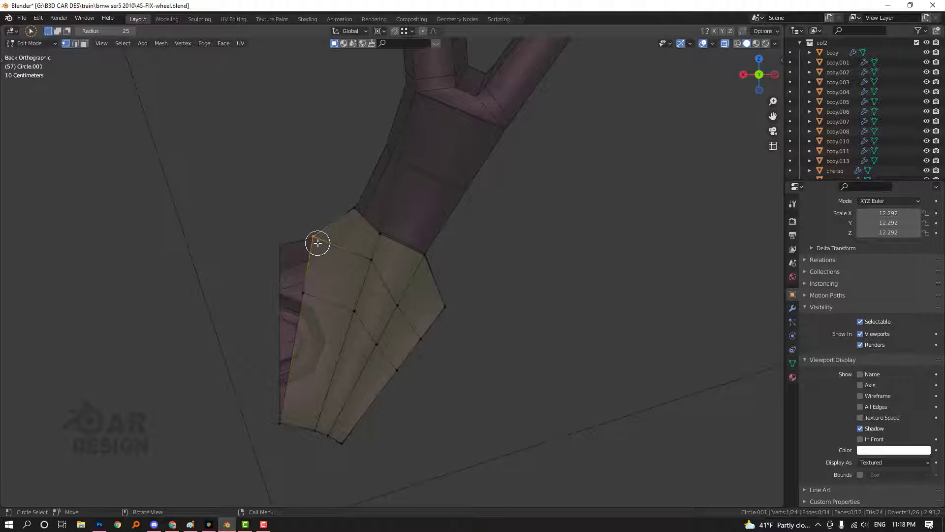
key(g)
click(285, 254)
click(302, 293)
key(g)
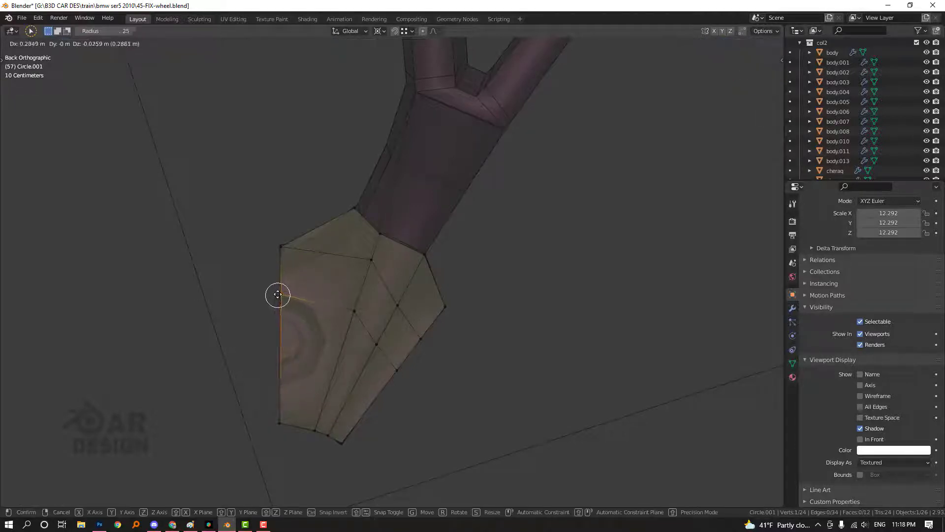
click(277, 293)
- Slide the two inner vertices beside the hub's bolt hole slightly downward along their vertical edge
click(342, 228)
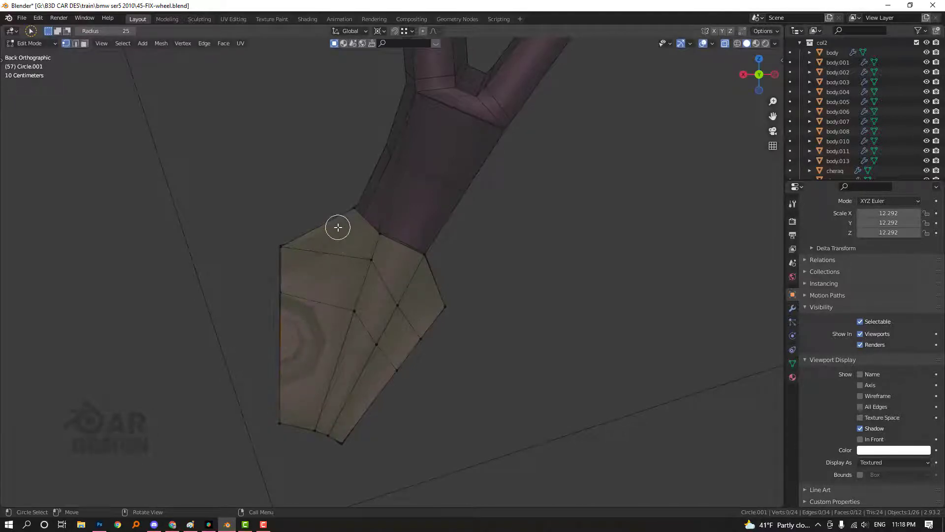
click(365, 264)
key(g)
key(g)
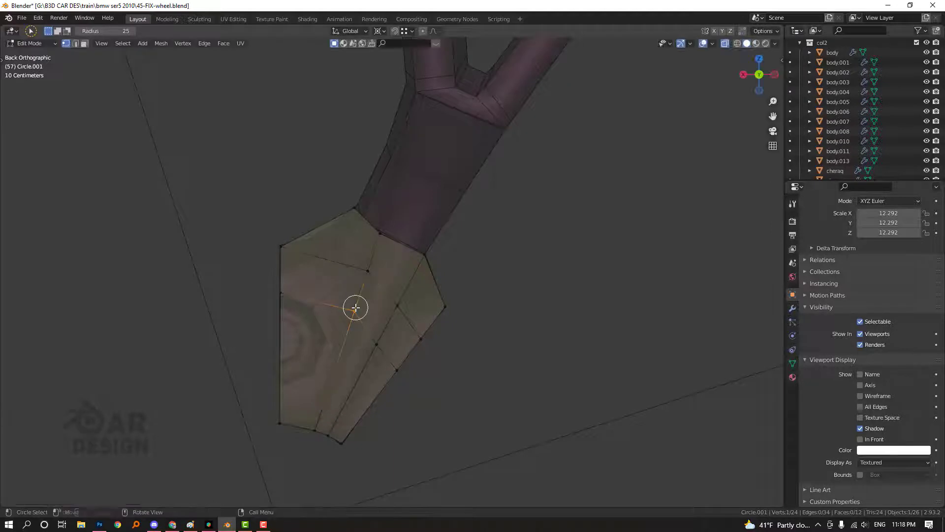
click(354, 314)
- Add a centred loop cut across the faces below the spoke base and pull its left end vertex onto the hub's curved outline
key(ctrl+r)
click(363, 248)
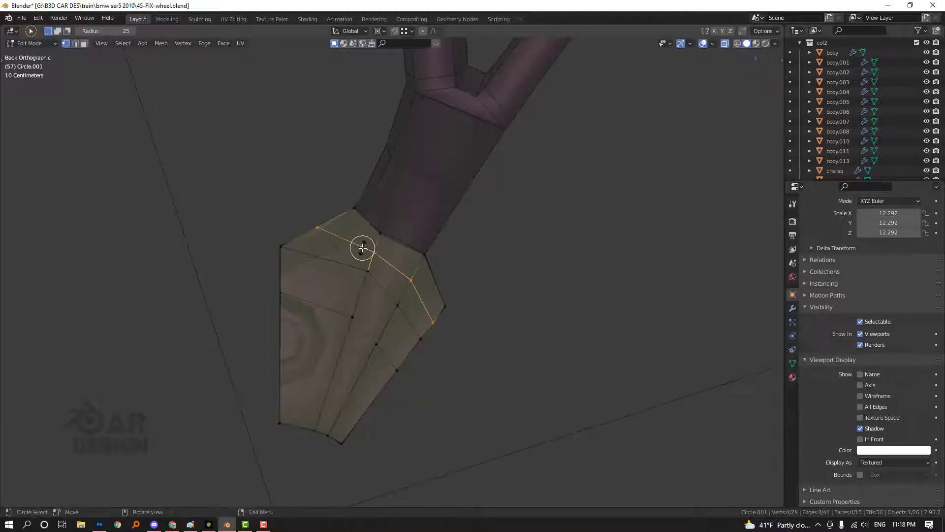
right_click(361, 247)
click(324, 233)
key(g)
click(320, 245)
- Extrude the trace's top edge about 1.6 m in Z to the spoke fork and fit its right and middle vertices to the rim
mouse_move(359, 207)
mouse_down()
mouse_move(454, 270)
mouse_move(426, 252)
mouse_up()
shift+middle_drag(434, 245, 412, 359)
key(e)
click(485, 229)
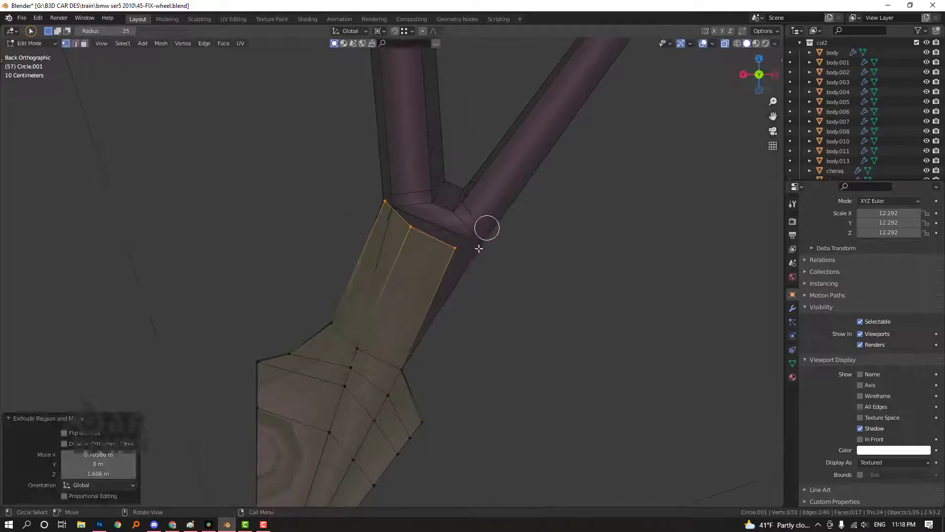
click(460, 245)
key(g)
click(501, 244)
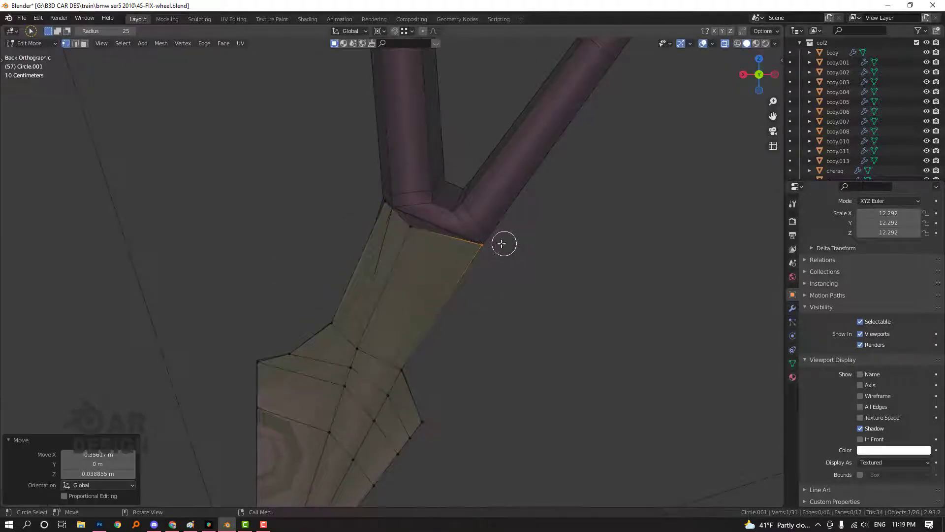
click(405, 229)
key(g)
click(411, 221)
- Leave mesh editing and delete the traced circle-based object over the rim
scroll(428, 232, down, 3)
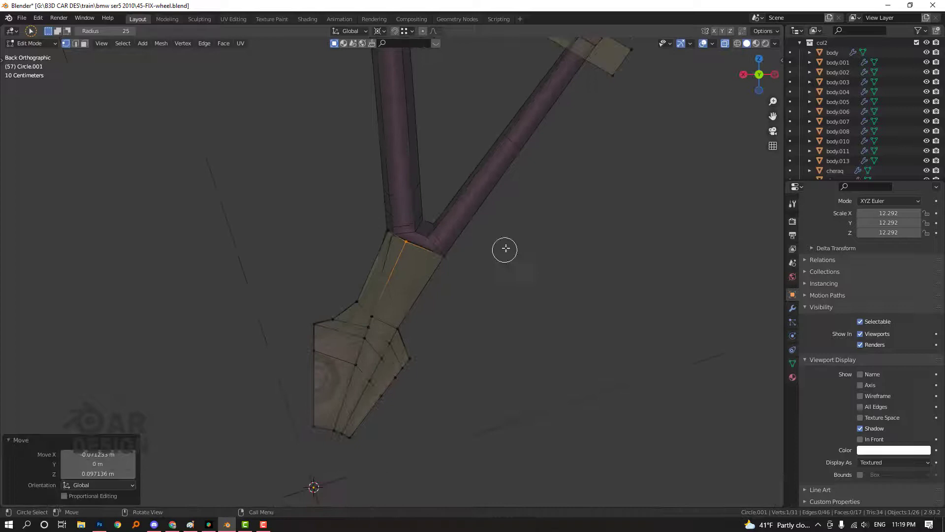
shift+middle_drag(506, 249, 454, 327)
scroll(400, 336, up, 2)
scroll(401, 342, down, 4)
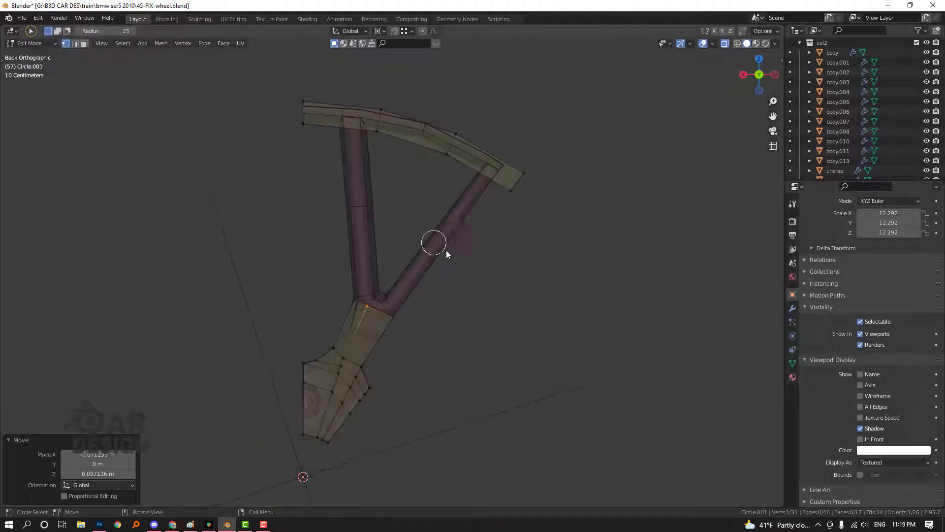
key(Tab)
key(x)
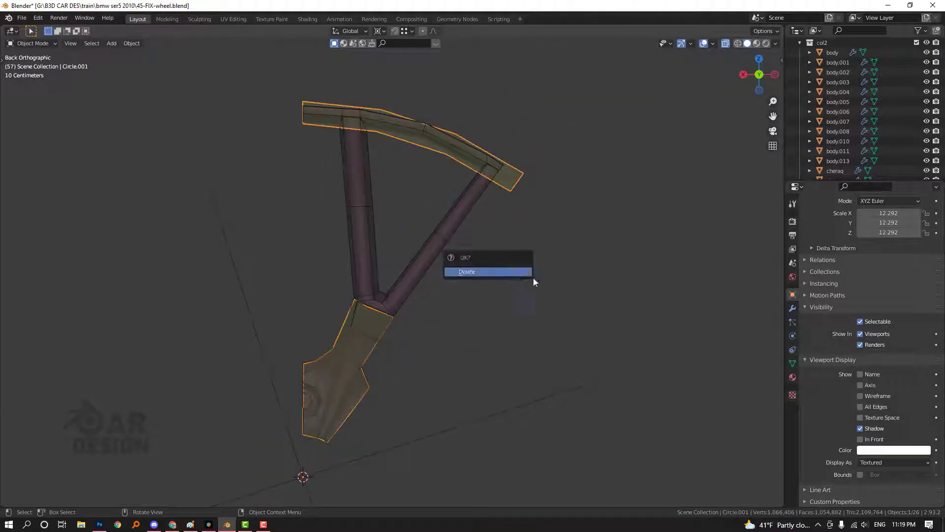
scroll(414, 345, up, 1)
shift+middle_drag(367, 412, 416, 320)
scroll(417, 320, up, 4)
key(Tab)
key(c)
scroll(417, 319, up, 2)
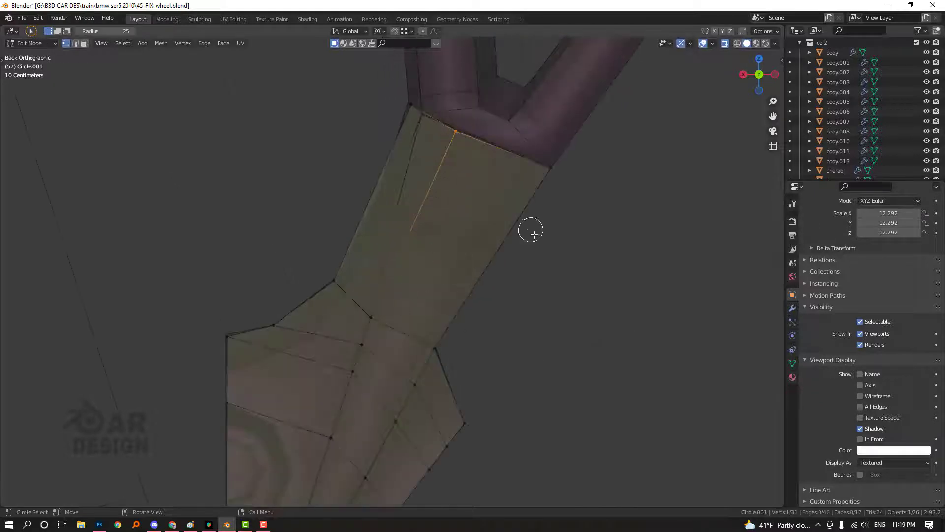
key(Tab)
scroll(560, 196, down, 1)
shift+middle_drag(561, 196, 499, 270)
key(Delete)
scroll(499, 270, down, 3)
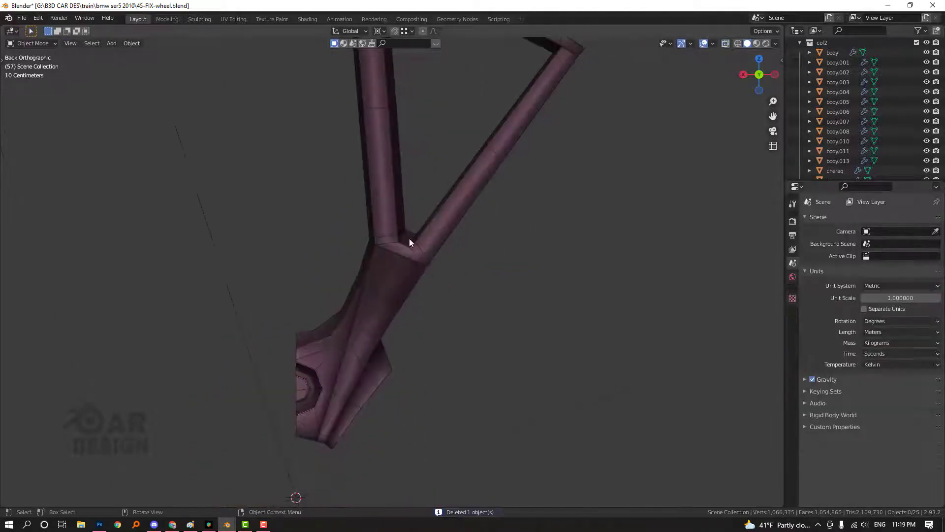
- Select the original rim spoke object and enable its Subdivision modifier in the viewport
click(409, 243)
mouse_move(458, 268)
middle_down()
mouse_move(447, 317)
mouse_move(476, 326)
mouse_move(504, 316)
mouse_move(491, 335)
middle_up()
key(shift+z)
scroll(437, 308, up, 3)
middle_drag(436, 309, 452, 329)
scroll(453, 335, up, 4)
click(792, 308)
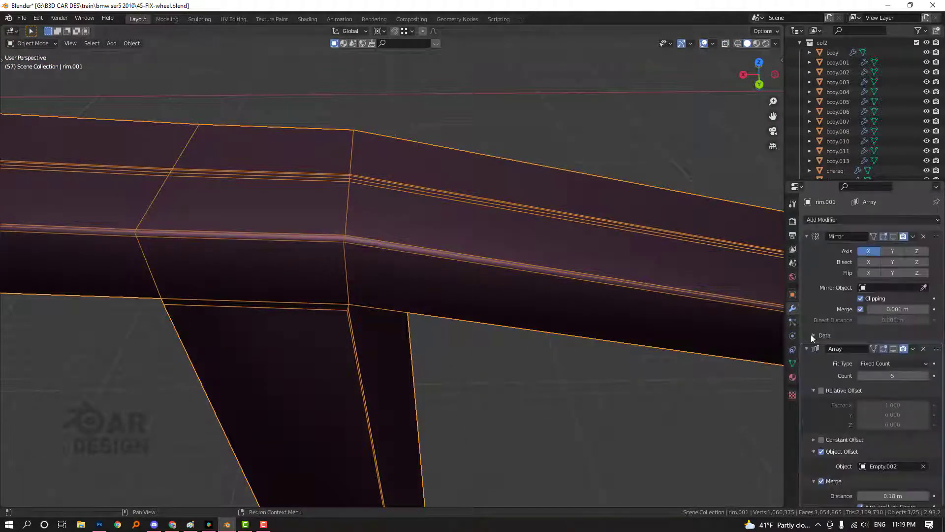
scroll(871, 417, down, 5)
click(895, 436)
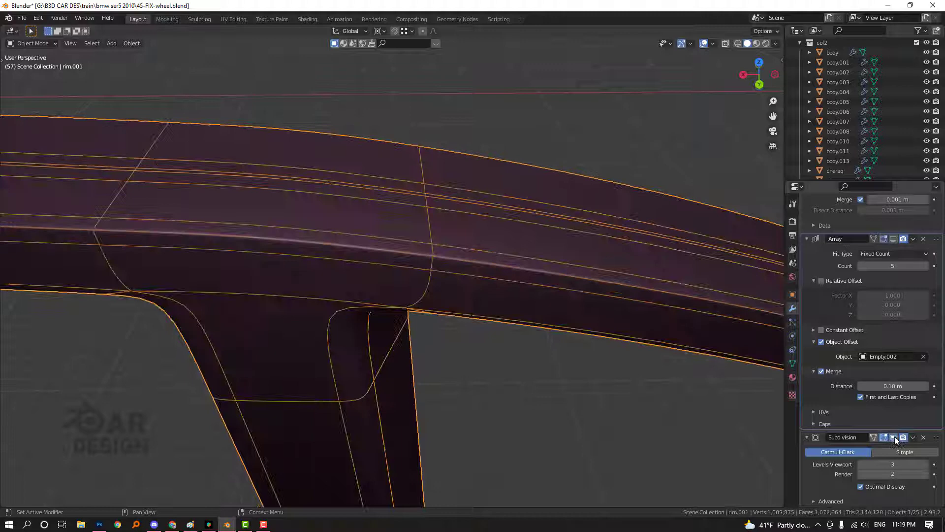
- Examine the smoothed rim arc and spokes from the front and the side, in shaded and wireframe display
click(580, 374)
scroll(580, 374, down, 3)
middle_drag(573, 363, 533, 344)
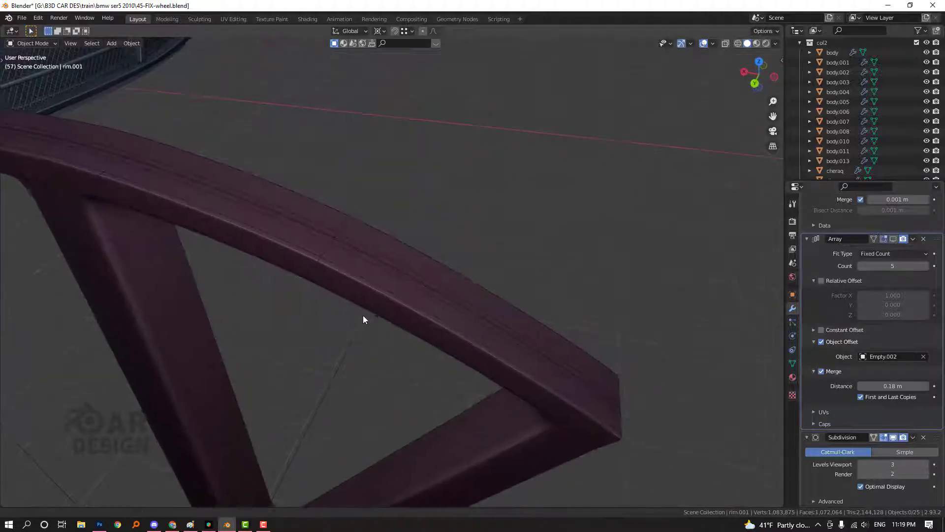
shift+middle_drag(362, 315, 426, 295)
scroll(482, 269, up, 3)
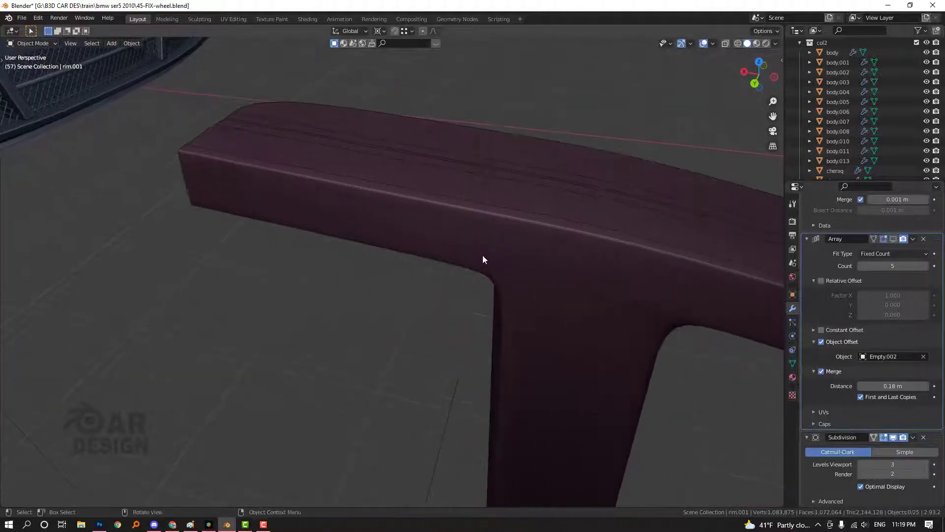
scroll(483, 259, down, 3)
middle_drag(494, 276, 480, 301)
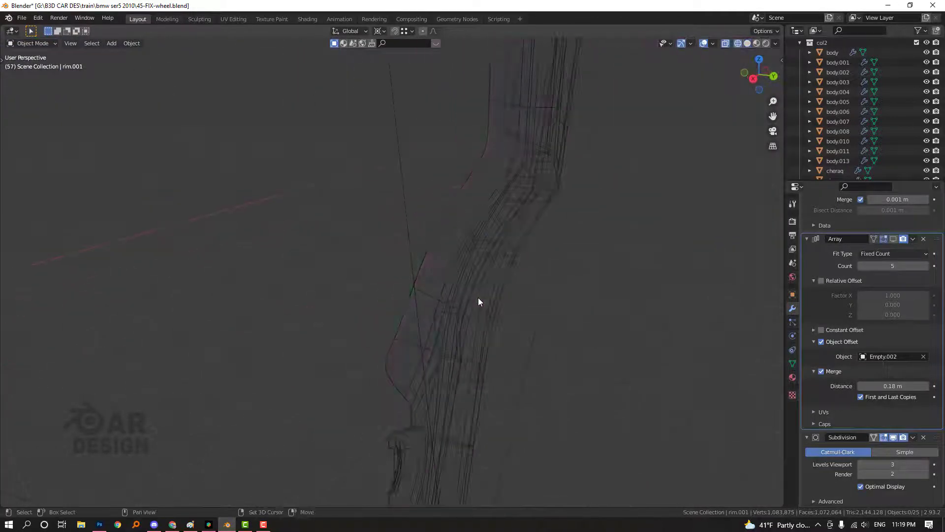
scroll(478, 298, down, 2)
key(shift+z)
- Select the rim's hub section and move it along the global Y axis with proportional editing
key(Tab)
scroll(439, 345, down, 4)
key(alt+z)
drag(403, 368, 391, 350)
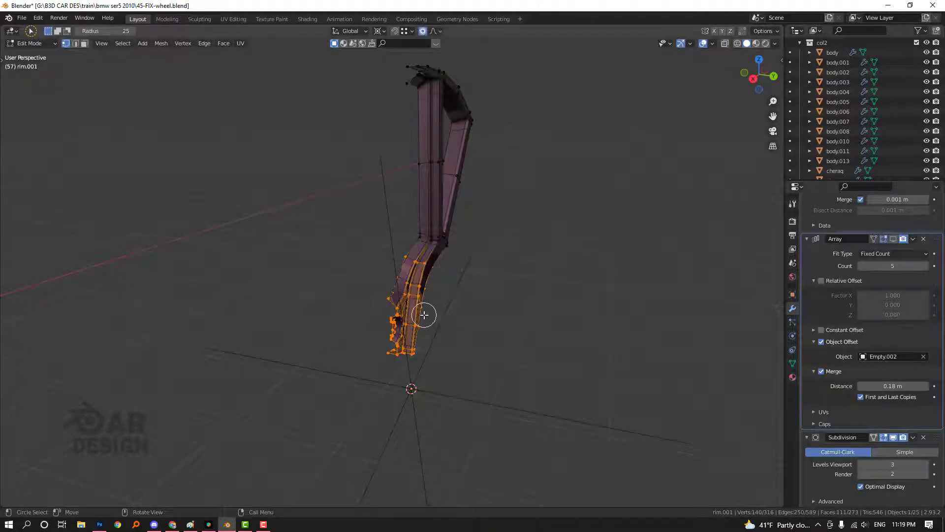
key(g)
key(y)
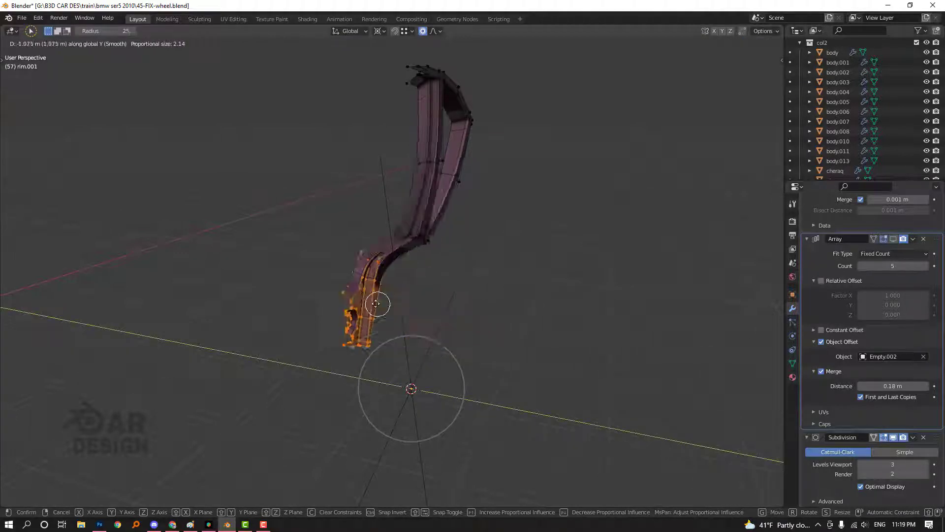
click(457, 314)
middle_drag(457, 315, 449, 263)
key(Tab)
scroll(450, 264, up, 3)
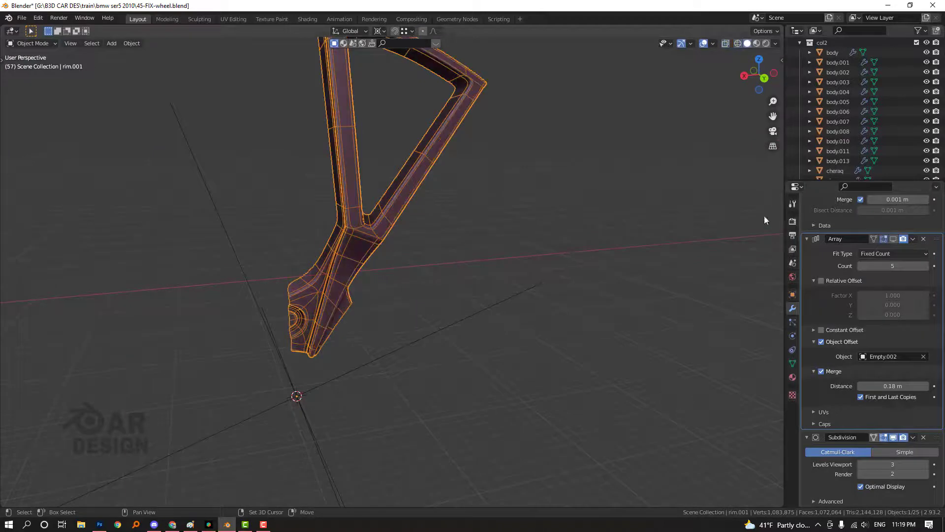
- Turn off the wireframe display for the rim object and return to its modifiers
click(792, 294)
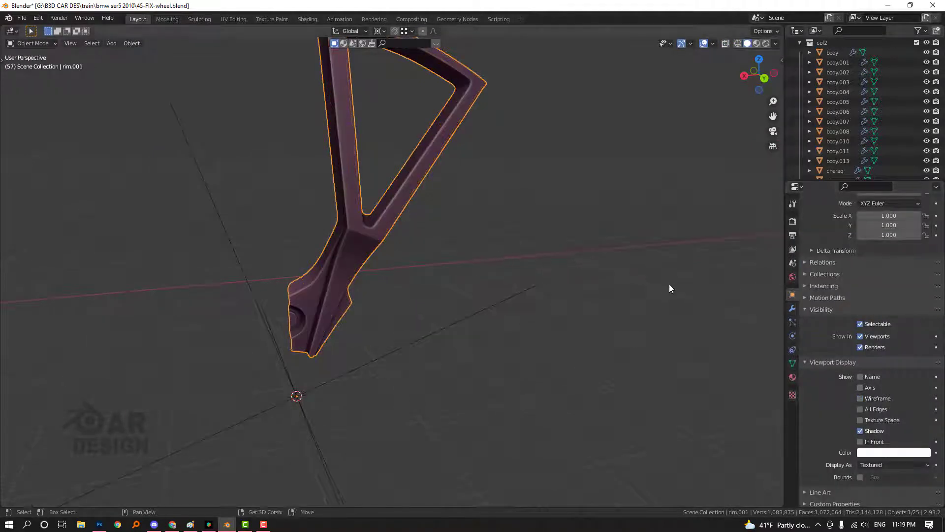
click(792, 309)
key(shift+z)
key(shift+z)
middle_drag(510, 300, 511, 299)
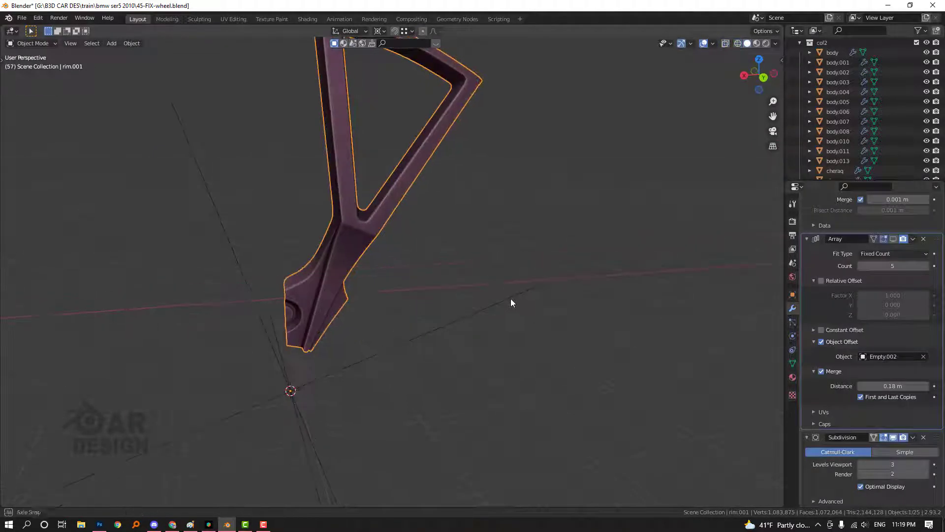
- Enable the rim's X-axis Mirror modifier in the viewport
scroll(907, 407, up, 5)
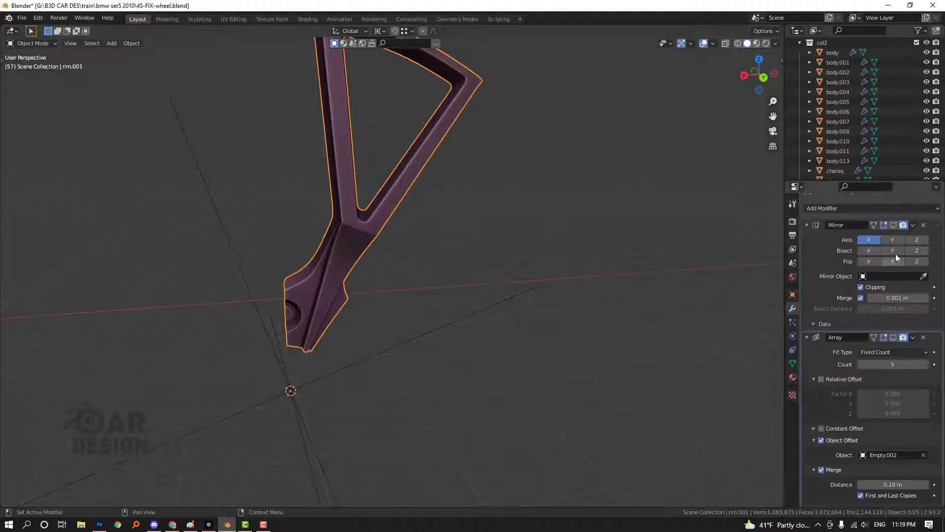
click(892, 225)
scroll(503, 245, down, 1)
shift+middle_drag(503, 245, 578, 285)
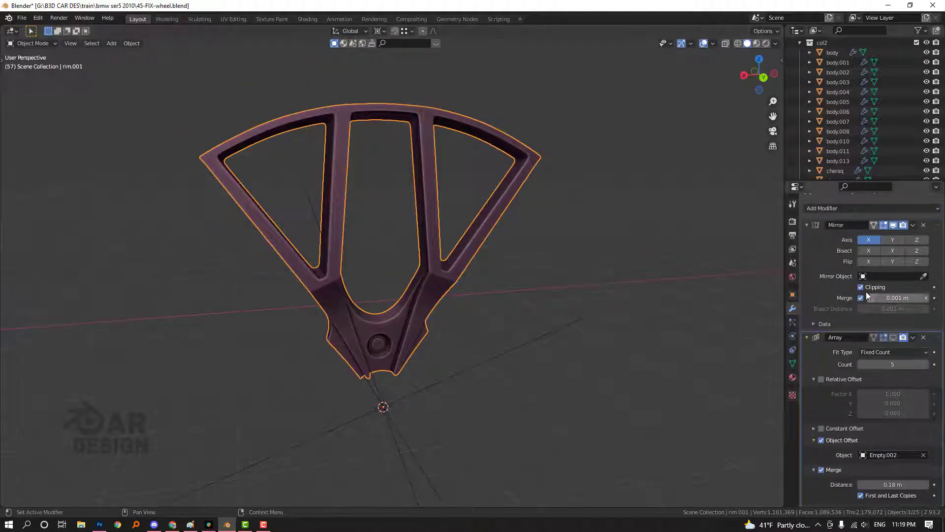
- Select the two faces at the centre of the hub's bolt hole and apply LoopTools Circle to them
scroll(497, 389, up, 8)
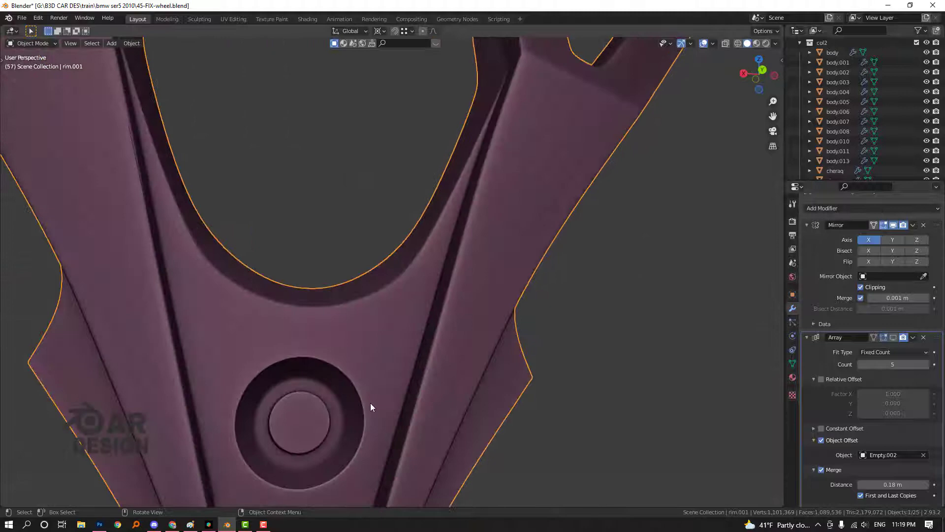
shift+middle_drag(371, 404, 399, 376)
key(Tab)
scroll(397, 378, up, 4)
scroll(382, 399, down, 1)
shift+middle_drag(365, 416, 365, 378)
click(369, 392)
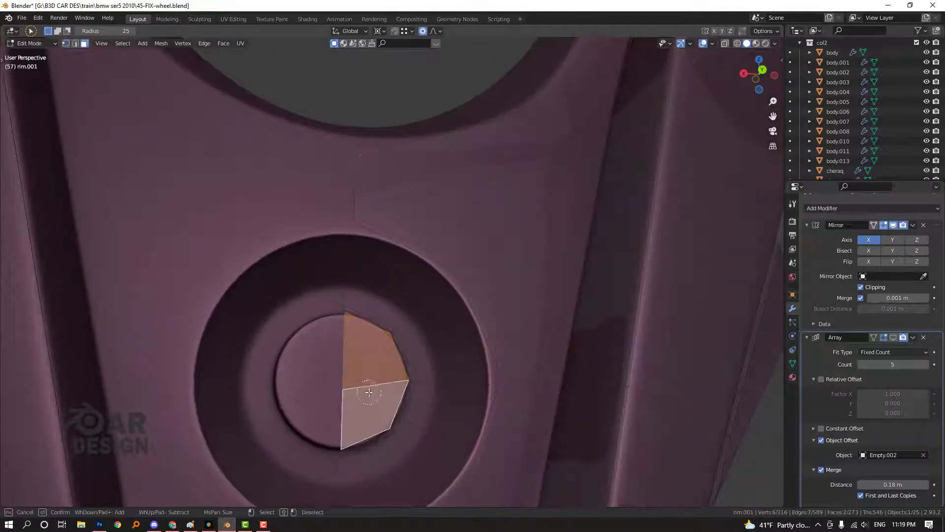
right_click(507, 239)
mouse_move(538, 238)
click(576, 244)
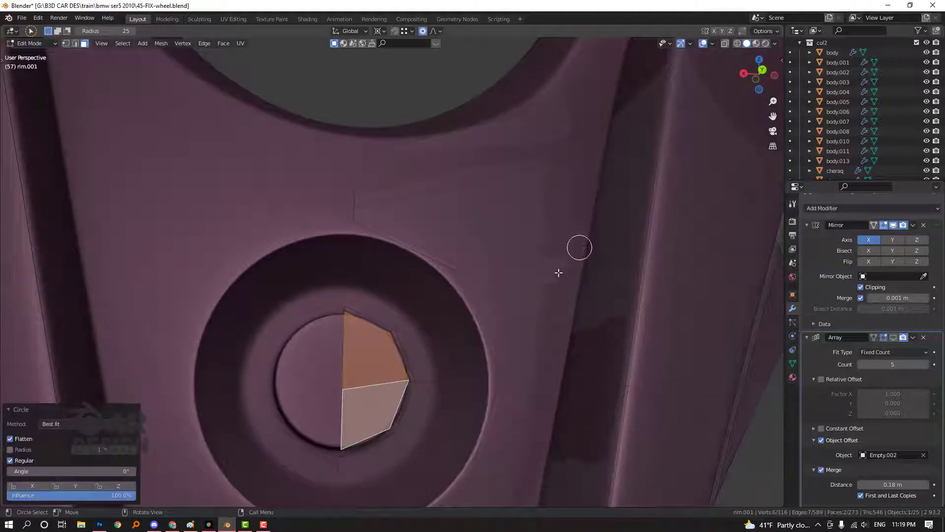
key(Tab)
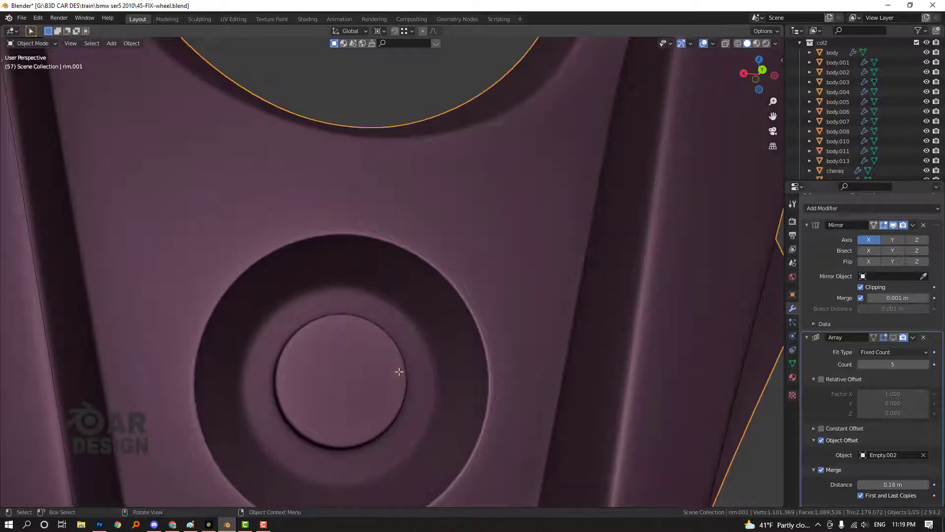
- Examine the mirrored hub, bolt hole and spoke creases from an angle
alt+middle_drag(399, 372, 417, 354)
scroll(418, 367, down, 7)
scroll(416, 370, up, 3)
shift+middle_drag(375, 387, 419, 260)
scroll(444, 243, up, 1)
scroll(389, 320, down, 2)
key(Tab)
key(c)
scroll(418, 260, up, 2)
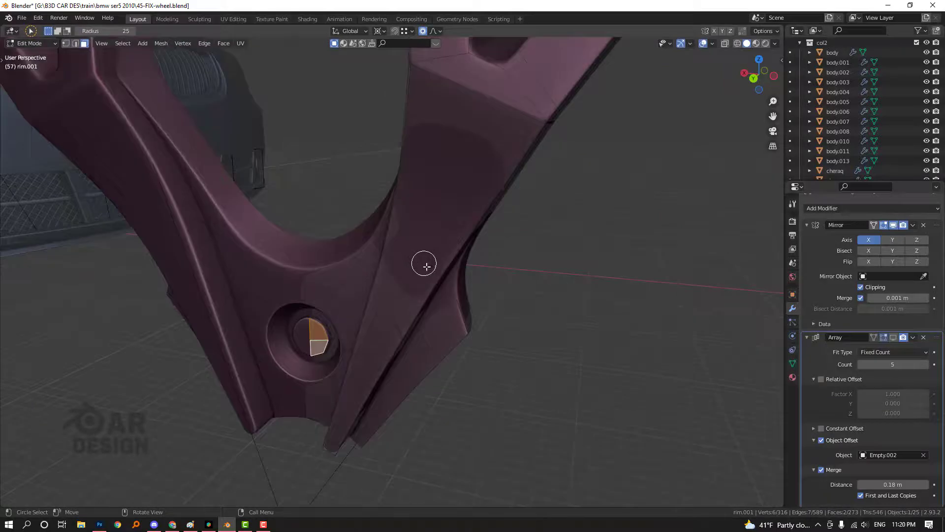
scroll(429, 268, down, 4)
key(Tab)
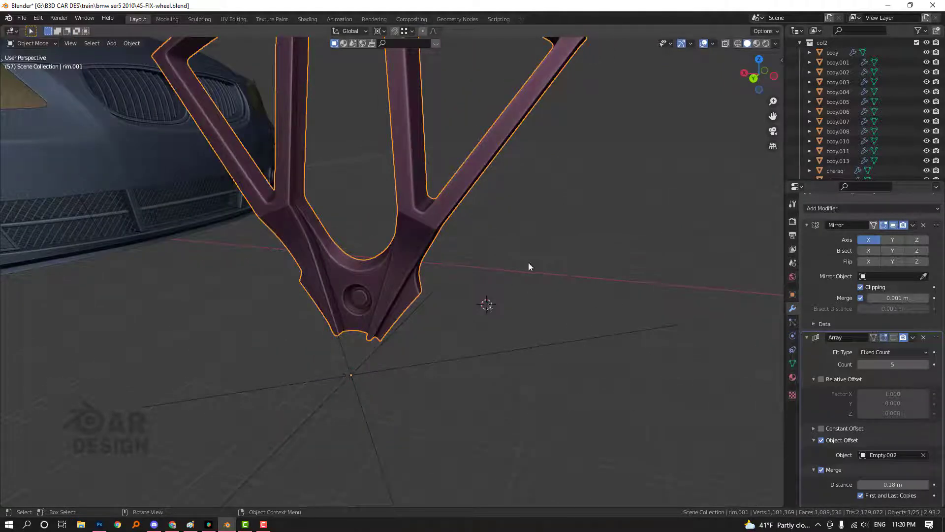
- Add a plane mesh beside the rim, subdivide it twice and frame it in the view
scroll(529, 266, down, 5)
key(shift+a)
mouse_move(521, 288)
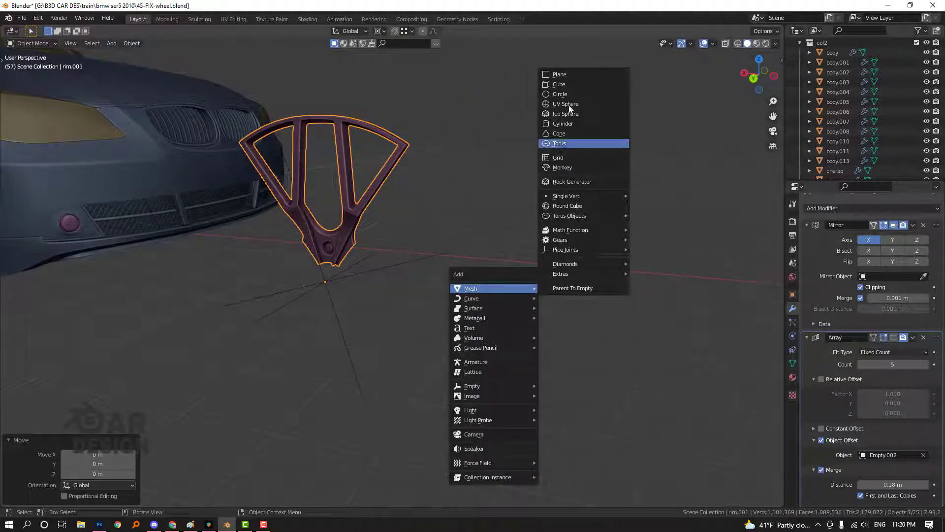
click(570, 75)
key(Tab)
right_click(585, 268)
click(583, 292)
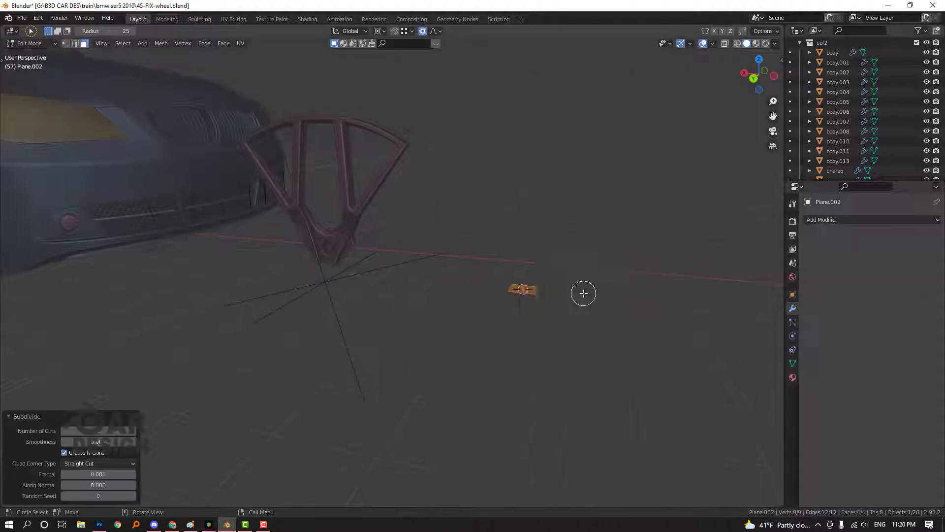
right_click(584, 293)
click(583, 293)
key(KP_Decimal)
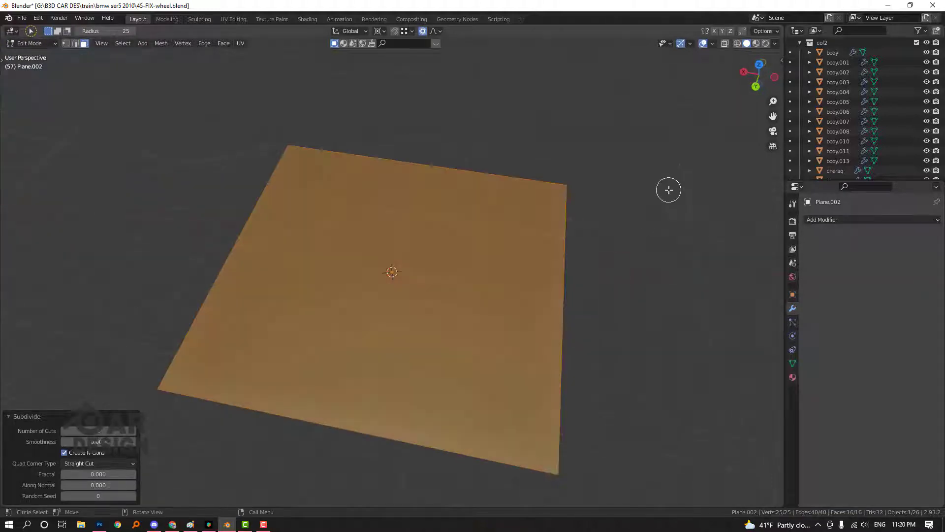
- Apply LoopTools Circle to all faces of the subdivided plane
right_click(666, 163)
mouse_move(666, 162)
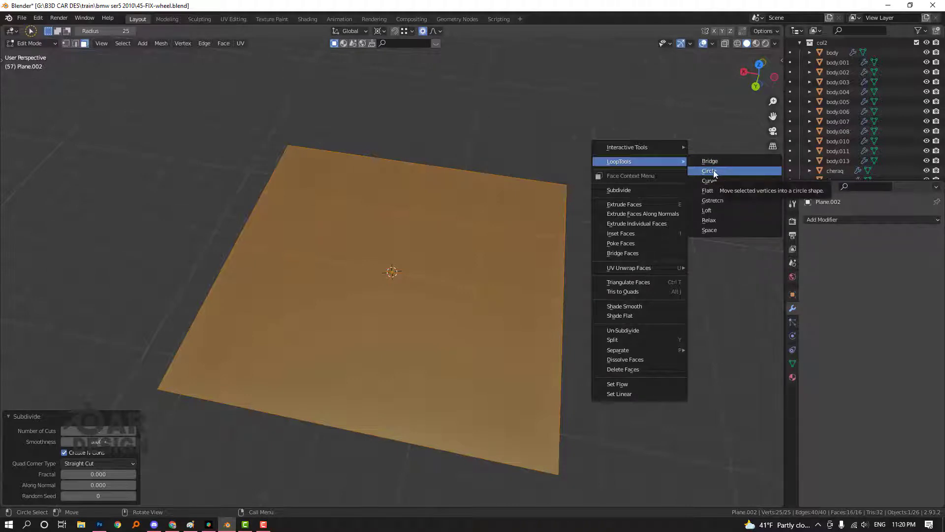
click(713, 170)
middle_drag(695, 199, 422, 412)
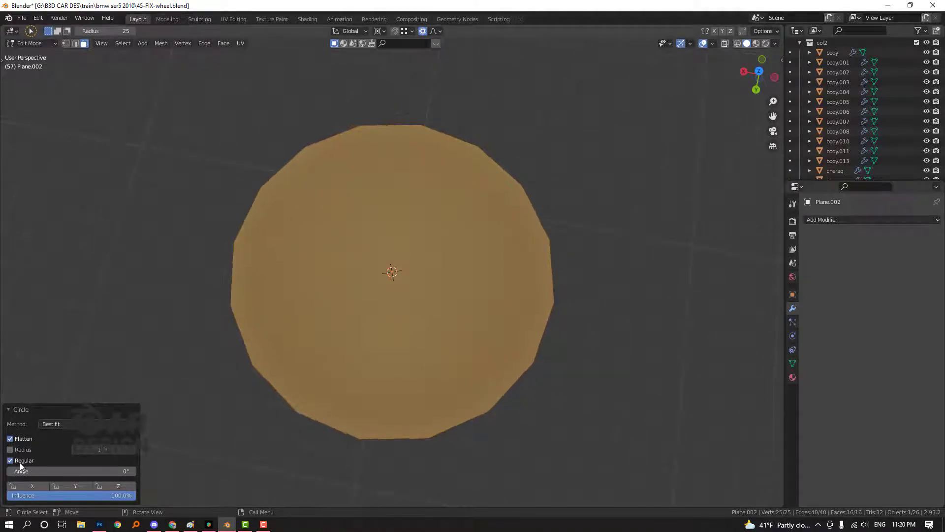
- Leave edit mode and delete the demonstration plane
scroll(451, 323, down, 6)
key(Tab)
key(Delete)
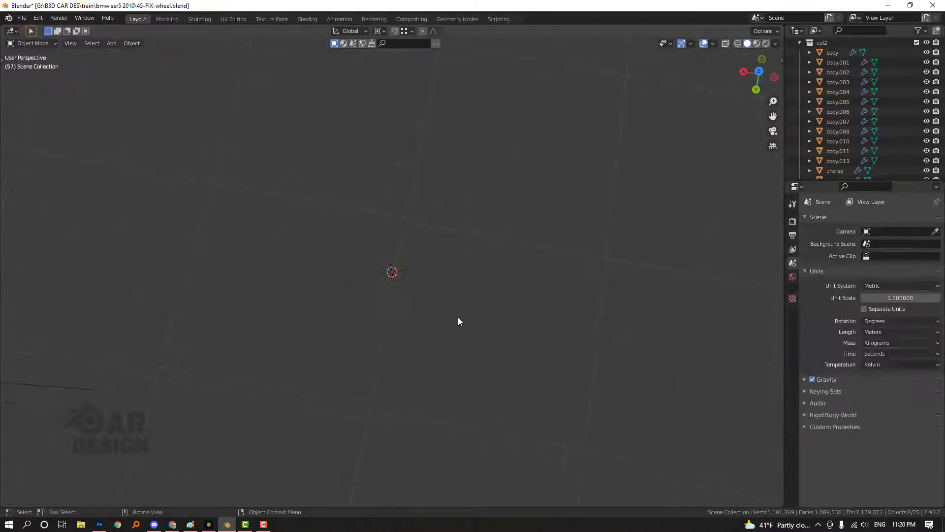
- Select the rim section and enable its five-copy Array modifier in the viewport
middle_drag(458, 317, 410, 253)
scroll(375, 287, up, 3)
shift+middle_drag(193, 266, 360, 258)
click(362, 277)
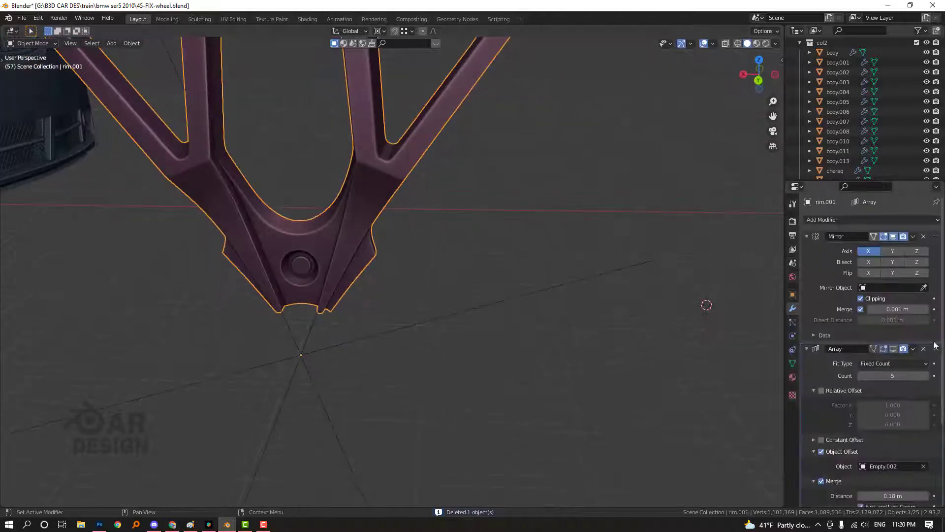
click(893, 349)
scroll(501, 307, down, 3)
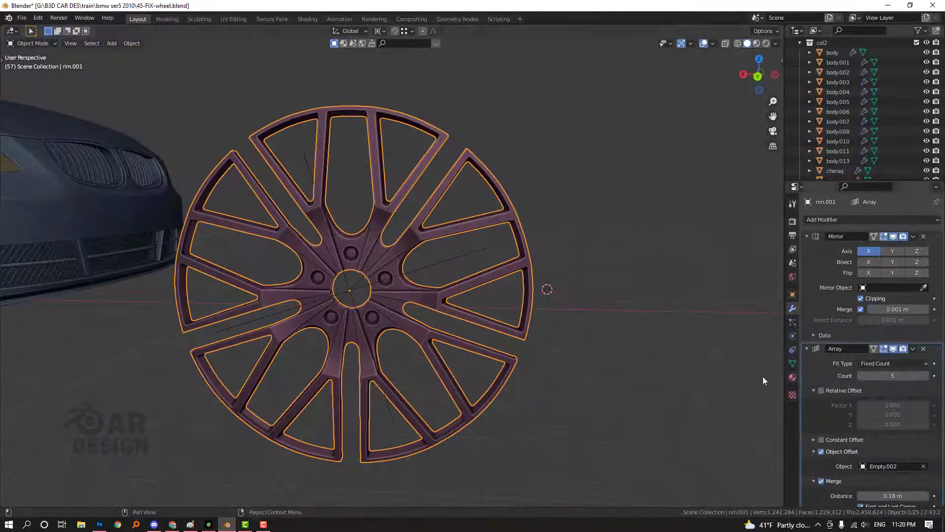
- Examine the arrayed rim, its Array object offset settings and the transform of the empty that drives them
scroll(405, 282, up, 4)
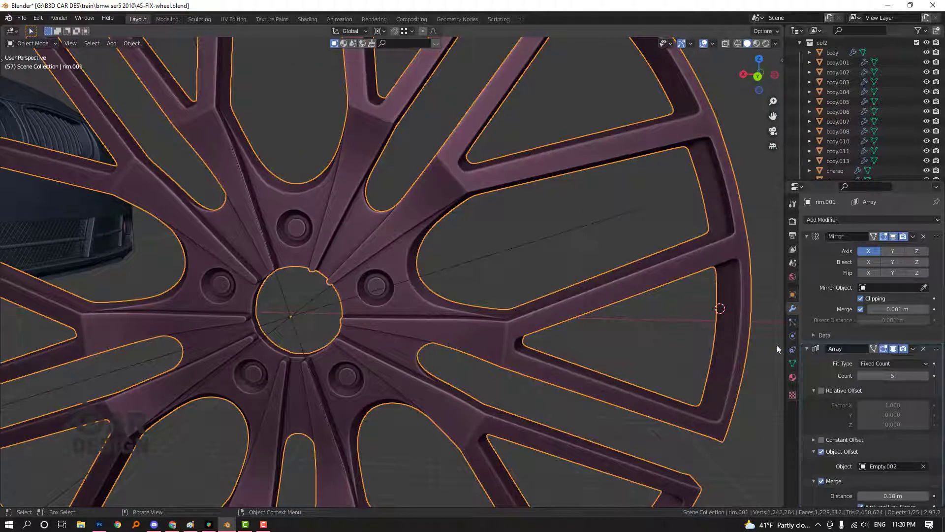
scroll(835, 395, down, 2)
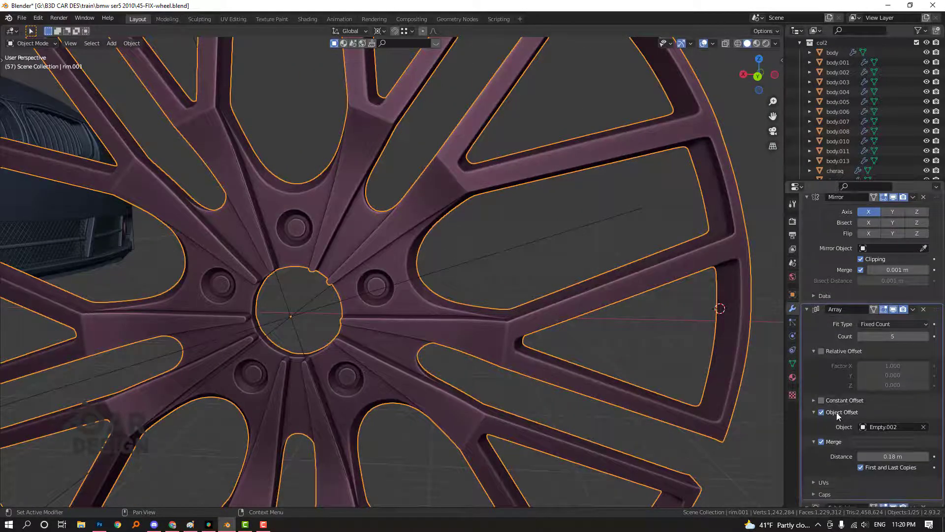
click(541, 234)
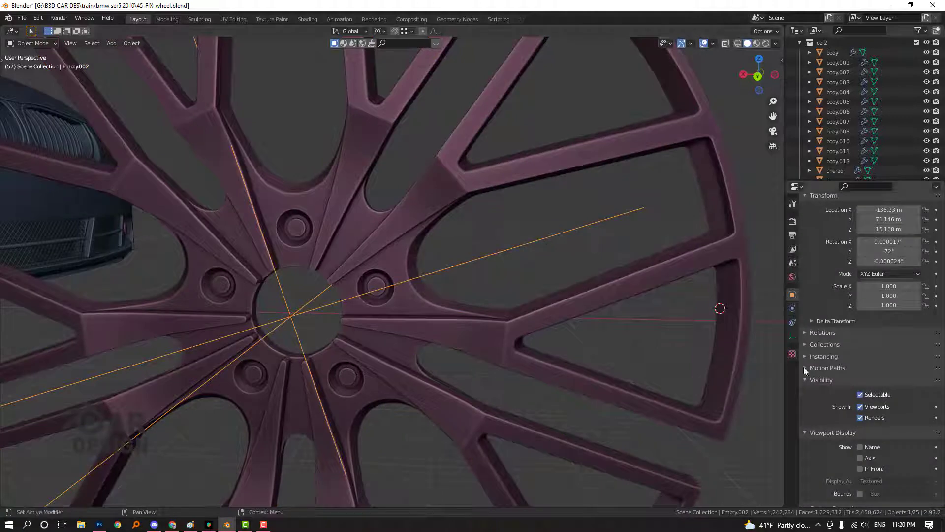
click(731, 354)
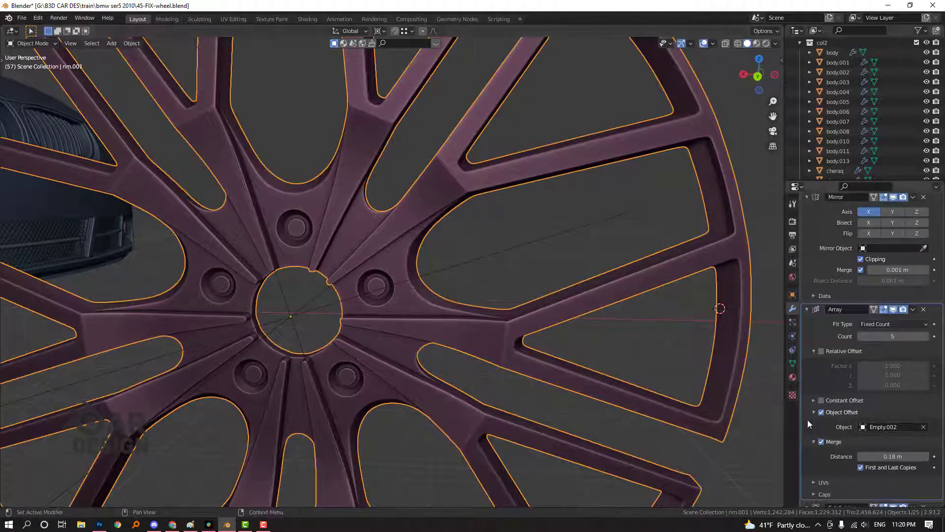
- Try moving the Array's offset empty away from the rim centre
click(504, 259)
scroll(504, 259, down, 3)
click(500, 249)
key(g)
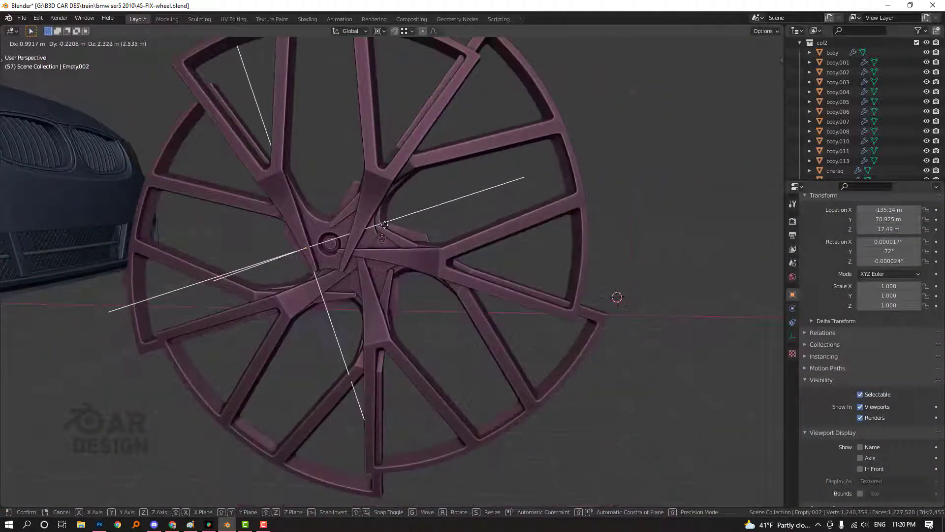
right_click(453, 306)
- Try rotating the Array's offset empty around the 3D cursor in the back orthographic view
scroll(454, 306, down, 5)
mouse_move(394, 281)
alt+middle_down()
mouse_move(309, 256)
mouse_move(393, 283)
alt+middle_up()
alt+scroll(433, 300, up, 1)
scroll(461, 312, up, 2)
shift+middle_drag(461, 312, 494, 290)
scroll(561, 322, up, 4)
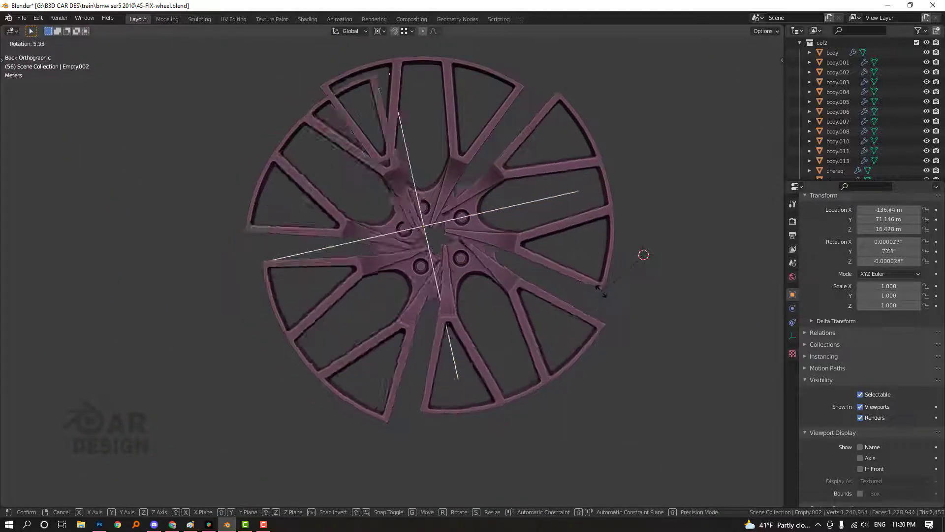
right_click(608, 288)
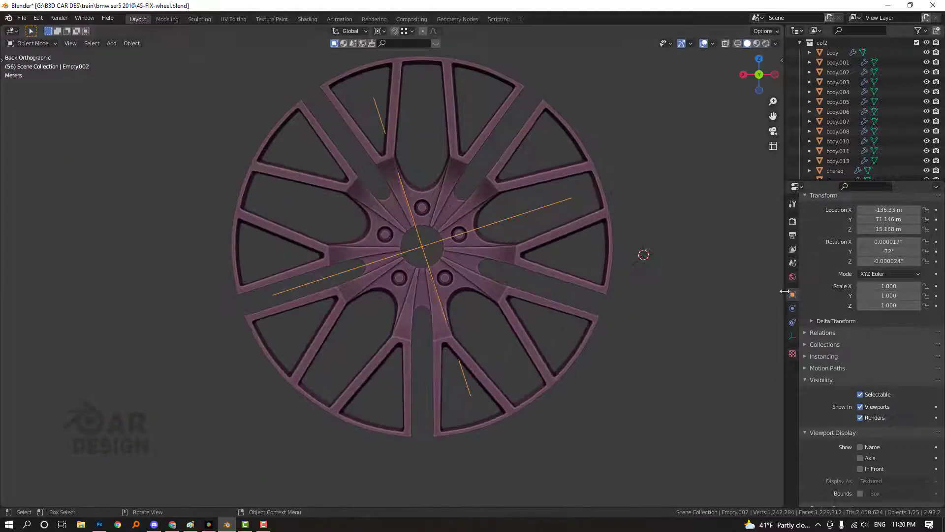
- Change the transform pivot point to the empty's own centre and try rotating the offset empty around it
click(383, 32)
click(391, 39)
key(r)
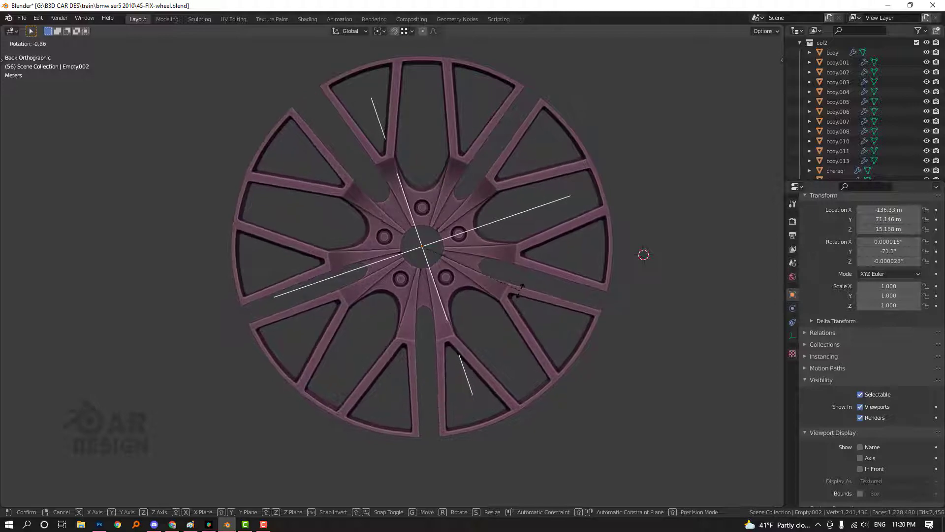
right_click(523, 288)
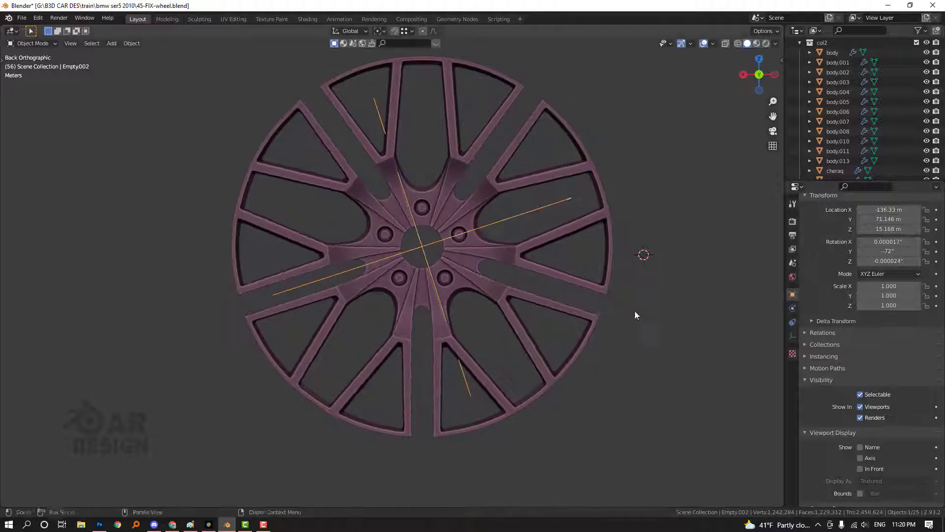
- Select the rim and examine its Array merge options and Subdivision levels
click(569, 276)
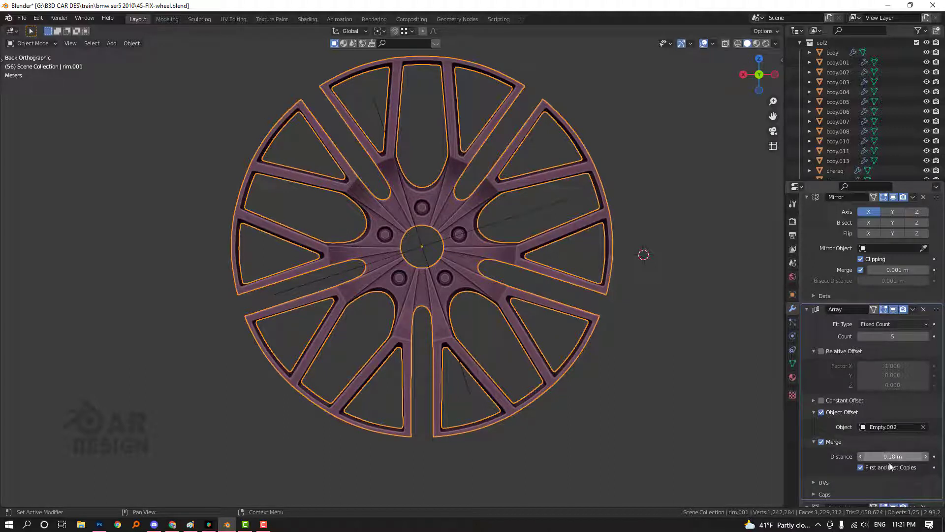
scroll(907, 471, down, 3)
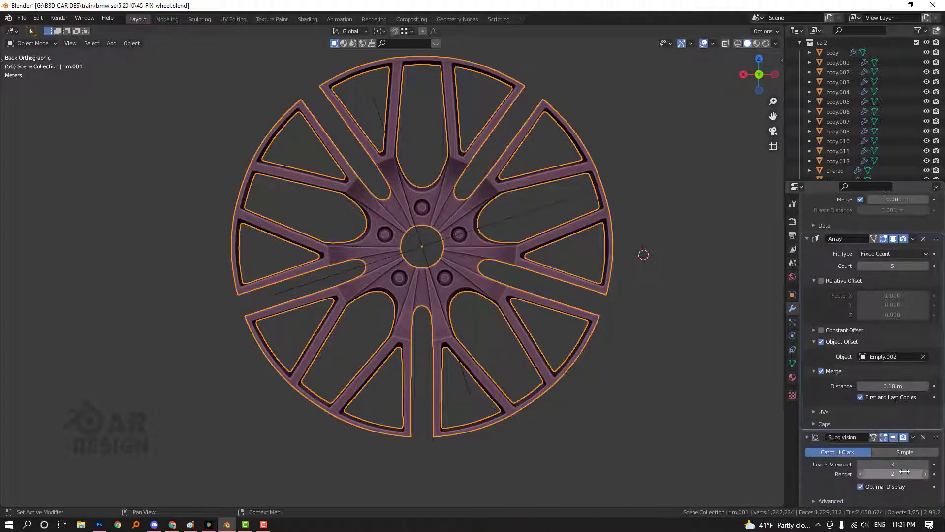
scroll(909, 464, up, 5)
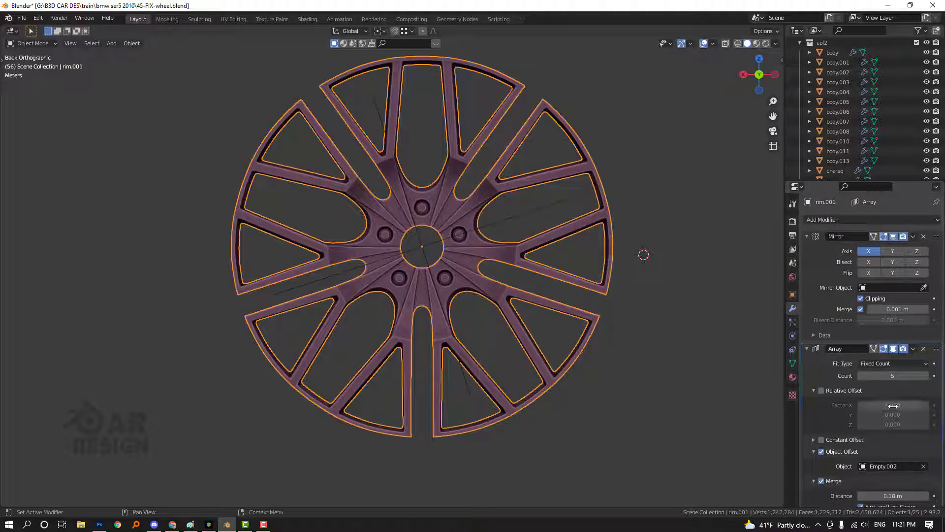
scroll(892, 408, down, 5)
- Duplicate the green rim together with its offset empty and place the copy along X between the car and the red rim
middle_drag(433, 256, 420, 272)
key(shift+z)
scroll(420, 273, down, 5)
scroll(646, 199, up, 3)
drag(646, 199, 382, 364)
scroll(382, 365, down, 1)
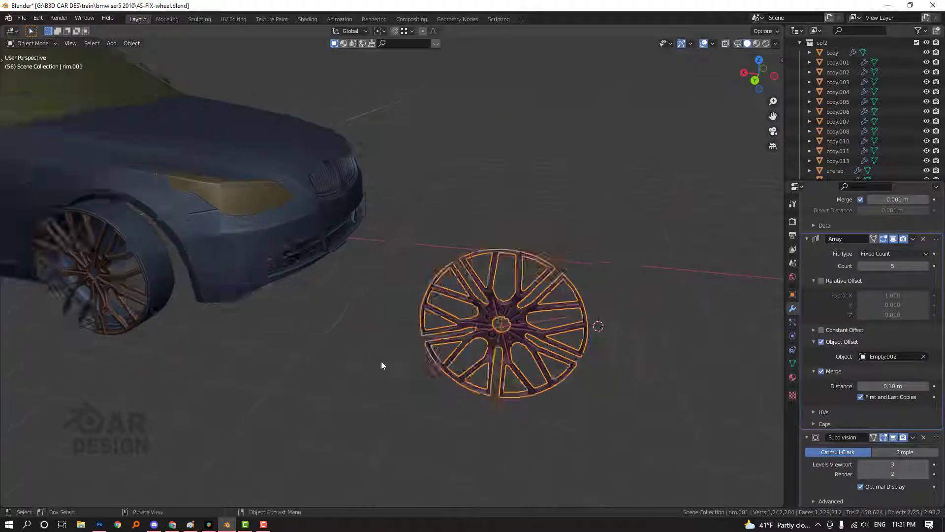
middle_drag(382, 365, 474, 320)
key(shift+d)
click(362, 353)
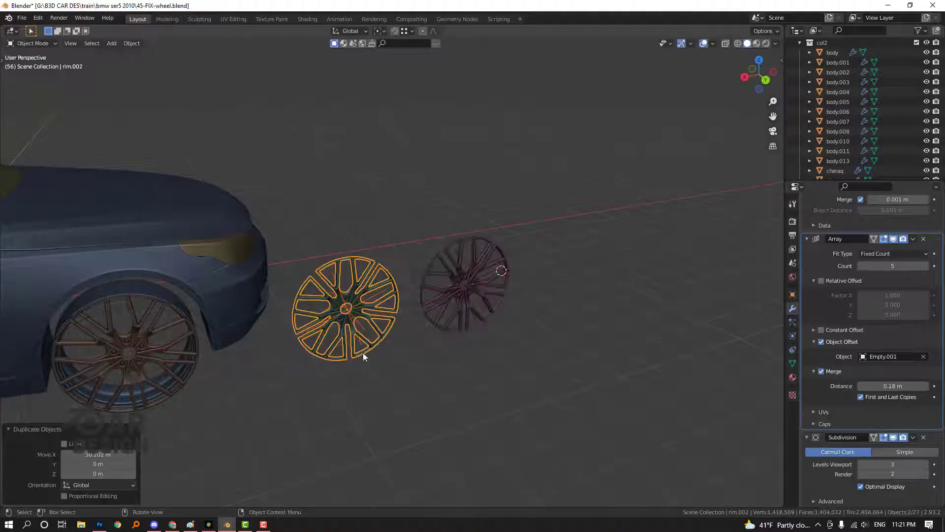
- Convert the duplicated green rim to a mesh and view it up close
right_click(366, 280)
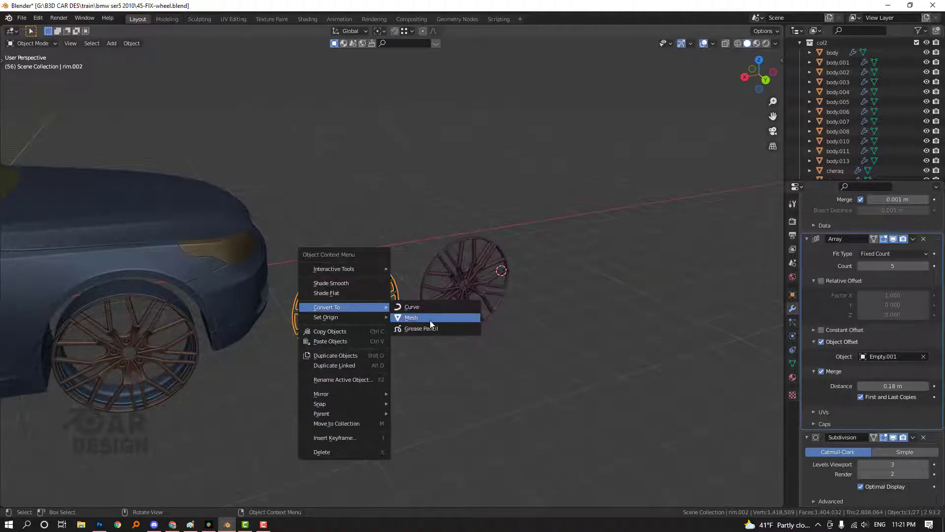
click(413, 319)
scroll(403, 306, up, 6)
middle_drag(403, 306, 380, 304)
- Undo the mesh conversion of the duplicated green rim
key(ctrl+z)
scroll(414, 298, down, 4)
key(ctrl+z)
scroll(413, 304, up, 2)
key(ctrl+z)
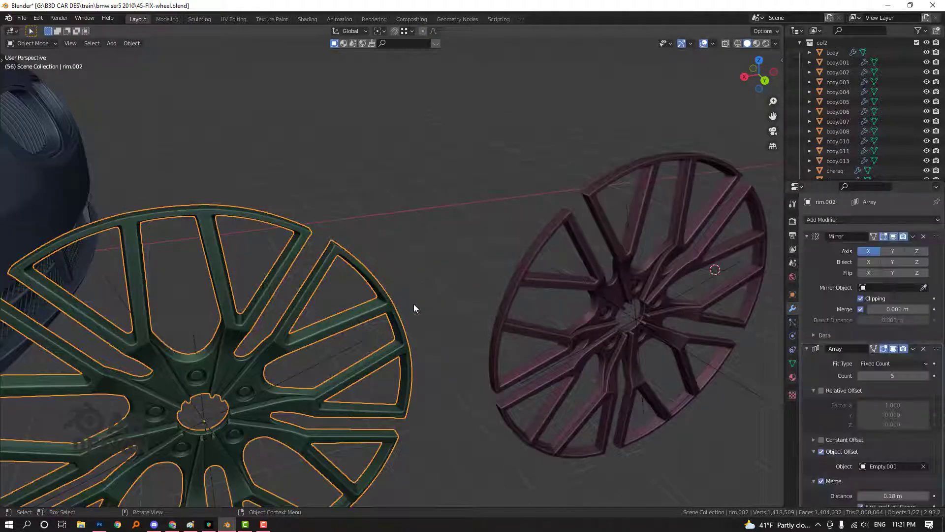
- Examine the duplicated green rim and the red rim from several angles
scroll(413, 303, down, 2)
scroll(474, 338, down, 2)
middle_drag(474, 338, 528, 338)
scroll(527, 338, up, 6)
middle_drag(454, 335, 374, 295)
scroll(466, 321, down, 1)
scroll(367, 311, down, 2)
scroll(345, 303, down, 5)
- Examine the finished rim mounted in the car's front wheel up close
scroll(374, 295, up, 3)
shift+middle_drag(428, 285, 610, 294)
scroll(546, 293, up, 3)
middle_drag(547, 293, 451, 306)
scroll(451, 324, up, 3)
scroll(417, 332, down, 5)
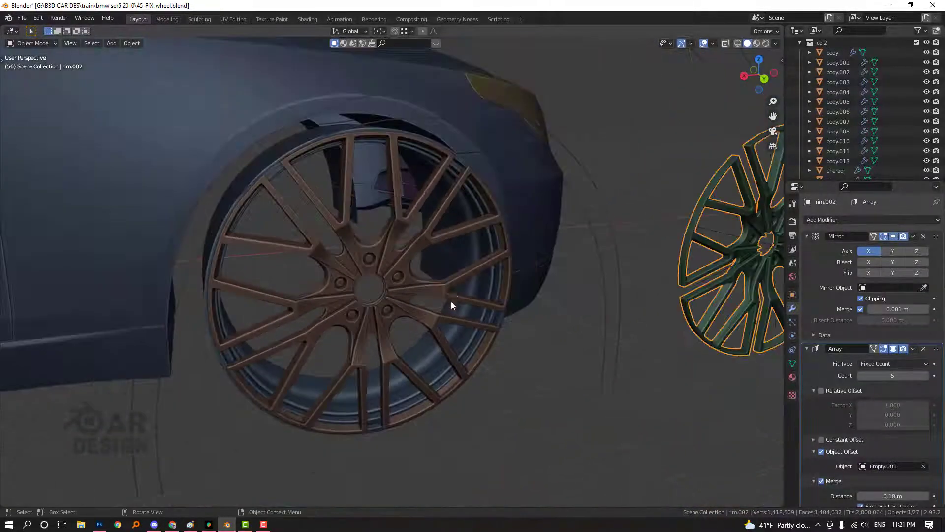
- Show the car in wireframe, select its body and disable the body's Subdivision modifier in the viewport
scroll(570, 268, down, 4)
mouse_move(569, 268)
middle_down()
mouse_move(551, 300)
mouse_move(451, 320)
mouse_move(485, 296)
mouse_move(454, 275)
mouse_move(439, 278)
mouse_move(570, 310)
mouse_move(492, 291)
middle_up()
scroll(447, 282, up, 4)
key(shift+z)
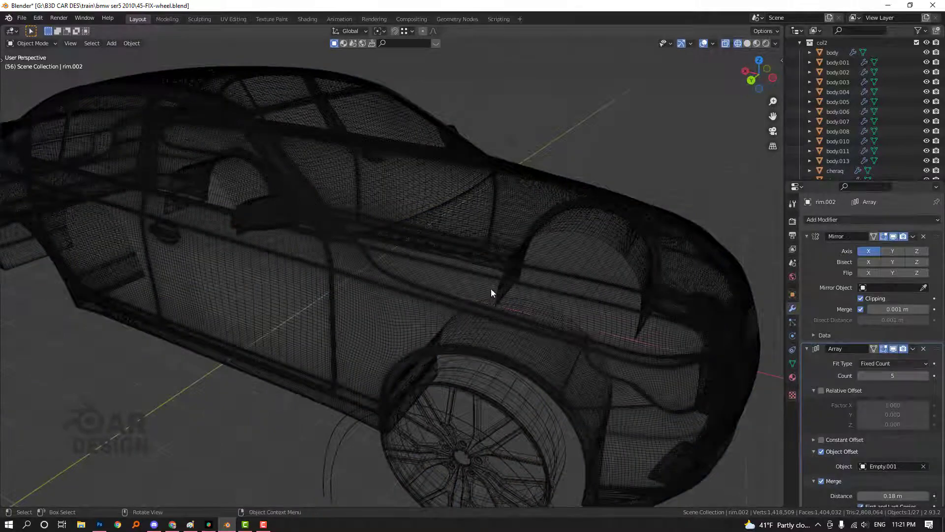
scroll(527, 295, up, 3)
click(527, 294)
click(894, 349)
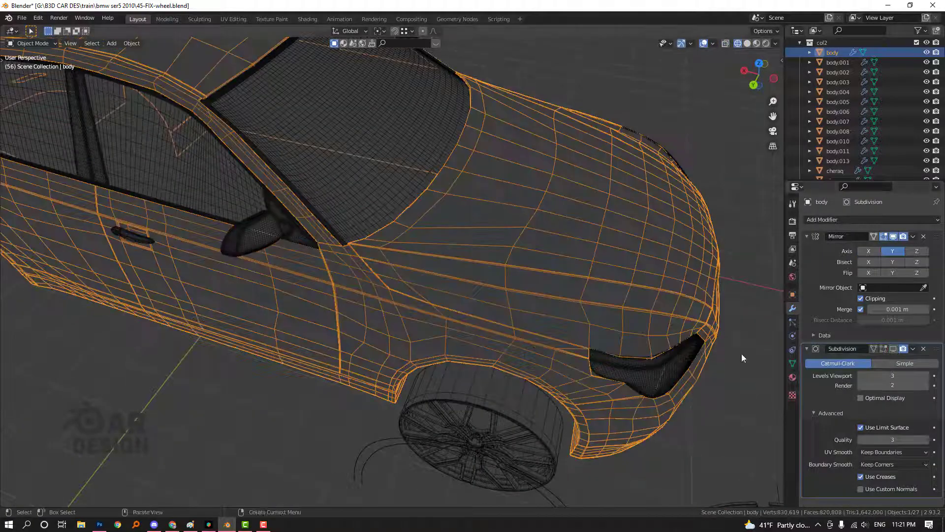
- Return to solid shading and re-enable the car body's Subdivision modifier in the viewport
key(shift+z)
scroll(566, 335, down, 3)
mouse_move(556, 340)
middle_down()
mouse_move(595, 315)
mouse_move(728, 311)
middle_up()
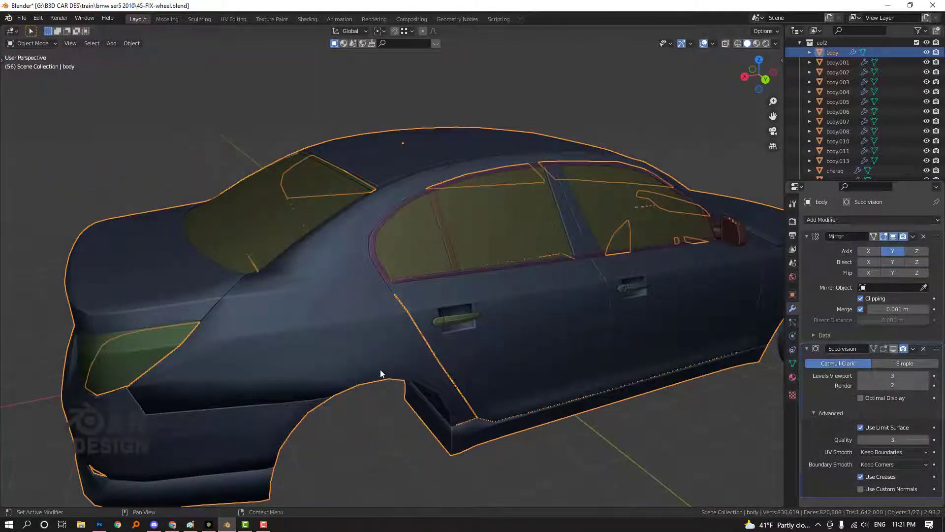
middle_drag(449, 362, 424, 285)
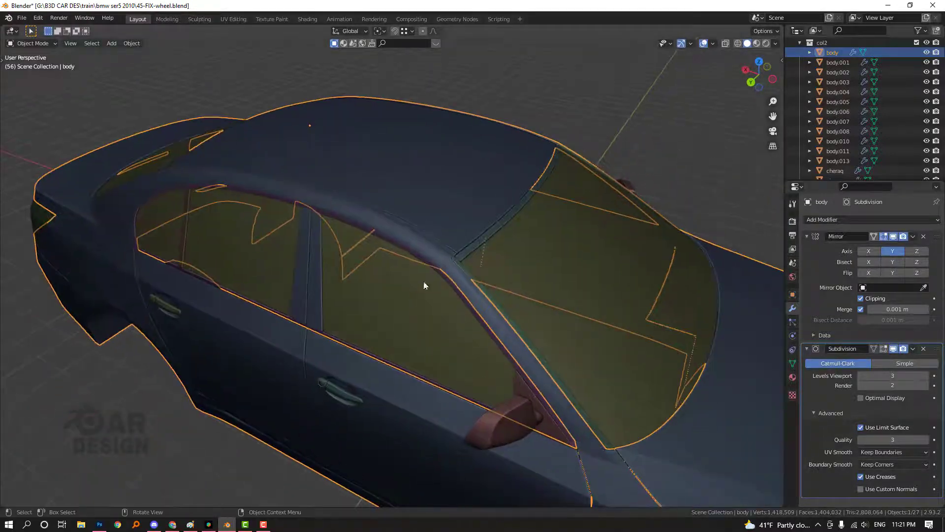
- Examine the car body from the front and side, then deselect it and view it with the rims
middle_drag(340, 312, 314, 279)
middle_drag(458, 306, 435, 315)
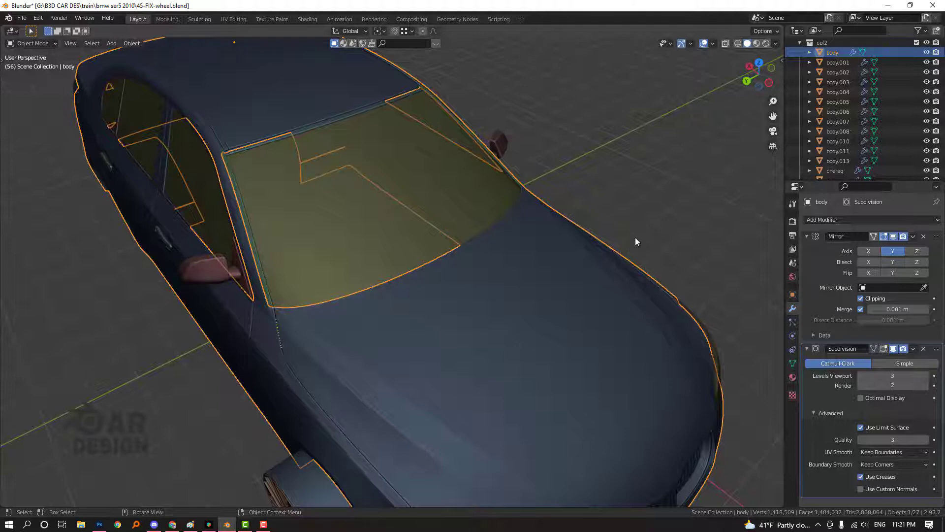
middle_drag(609, 316, 613, 244)
click(643, 253)
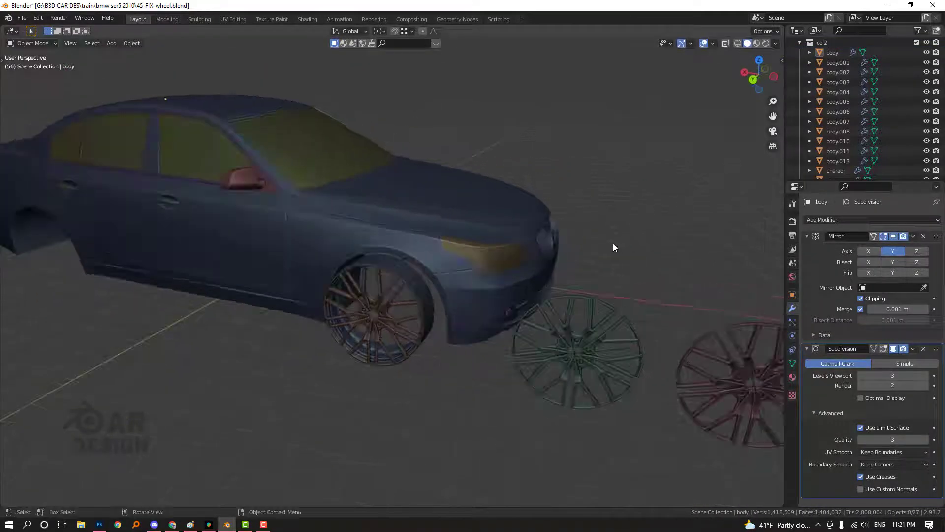
middle_drag(592, 274, 576, 272)
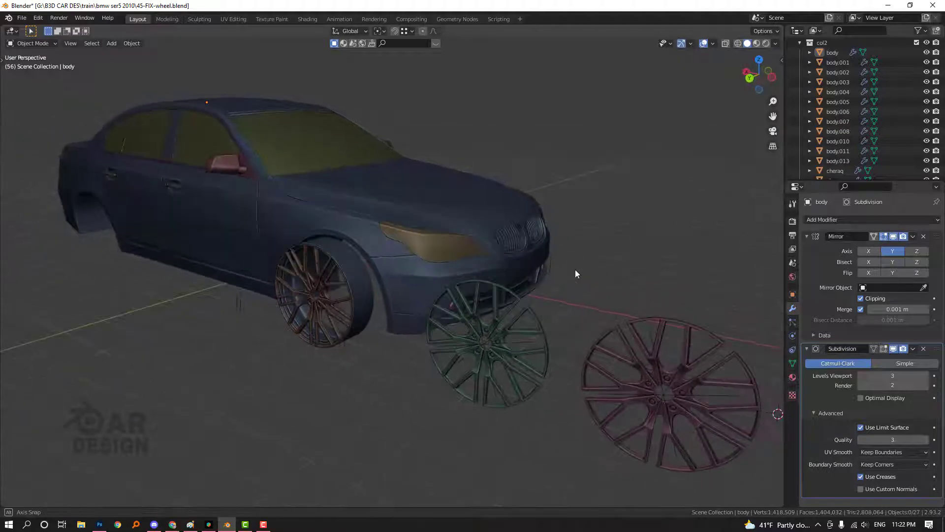